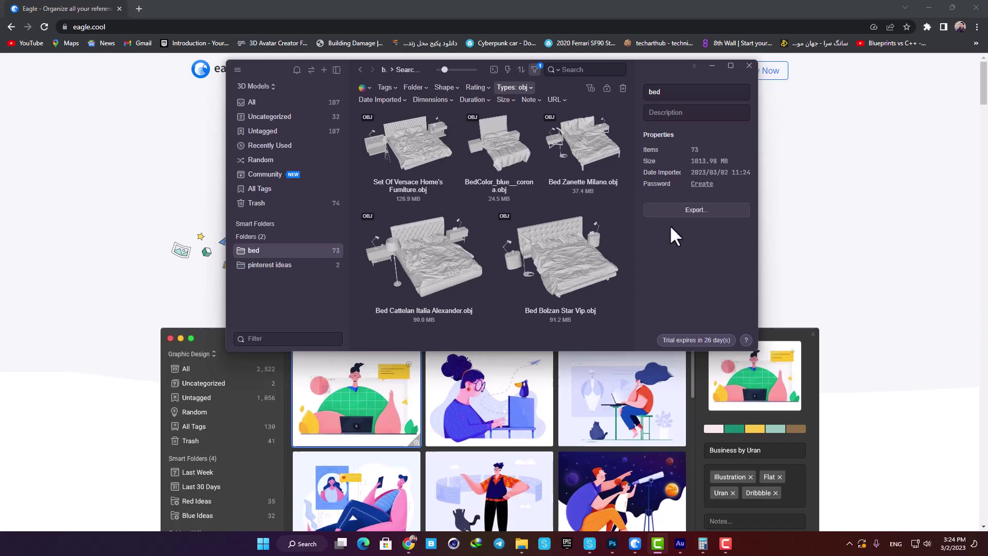
Maximize Eagle to view all 107 library items, then restore the window and return to eagle.cool.
double_click(637, 73)
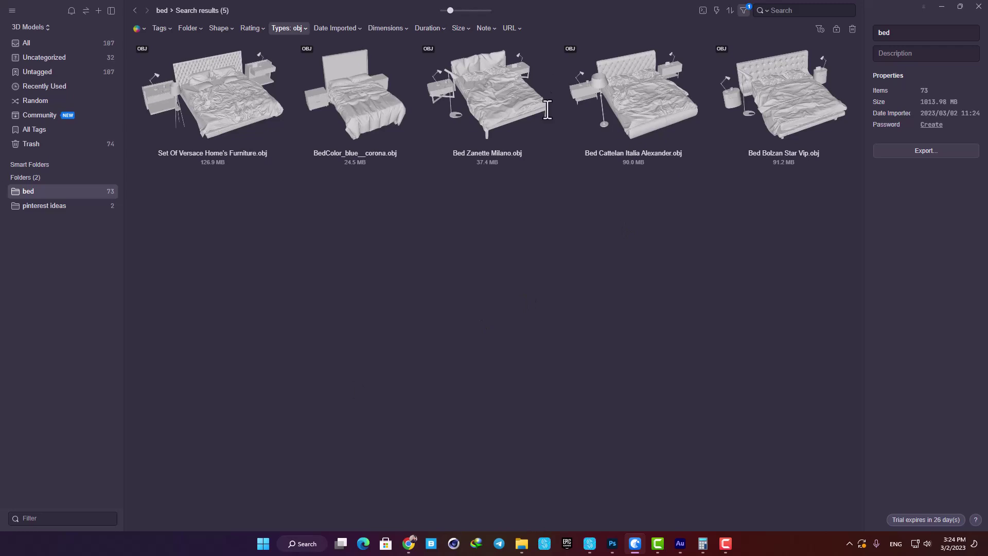
click(35, 40)
drag(612, 8, 539, 97)
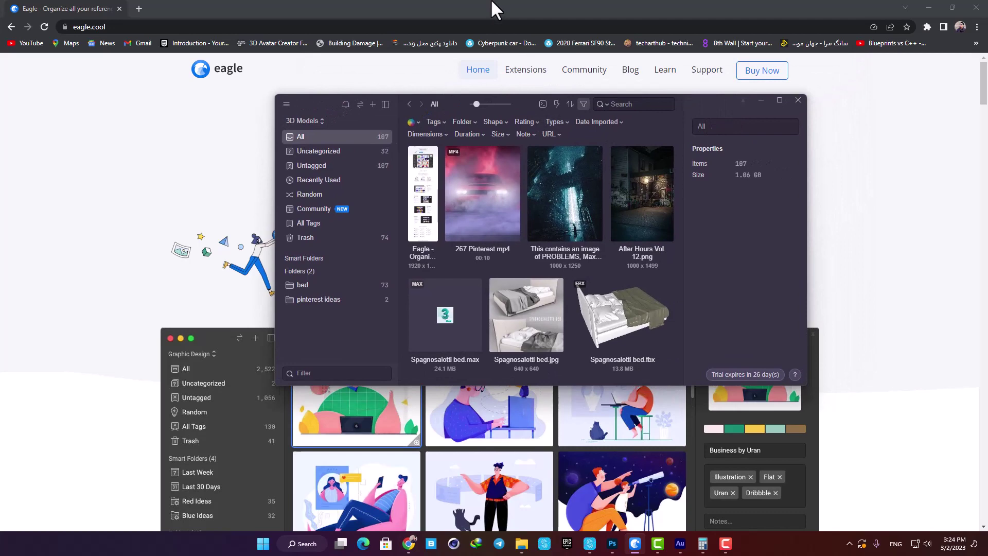
scroll(548, 197, down, 5)
scroll(548, 196, up, 2)
click(553, 83)
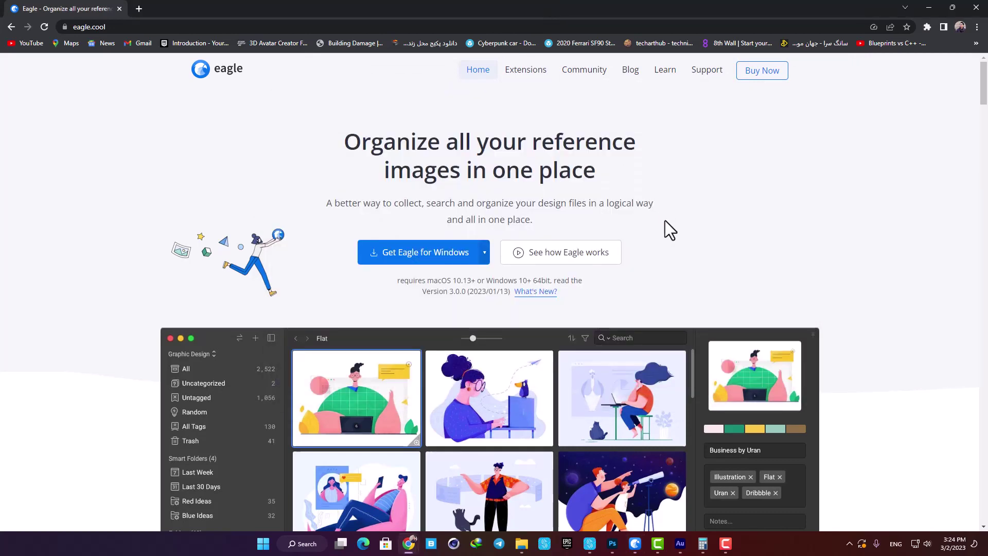
mouse_move(521, 544)
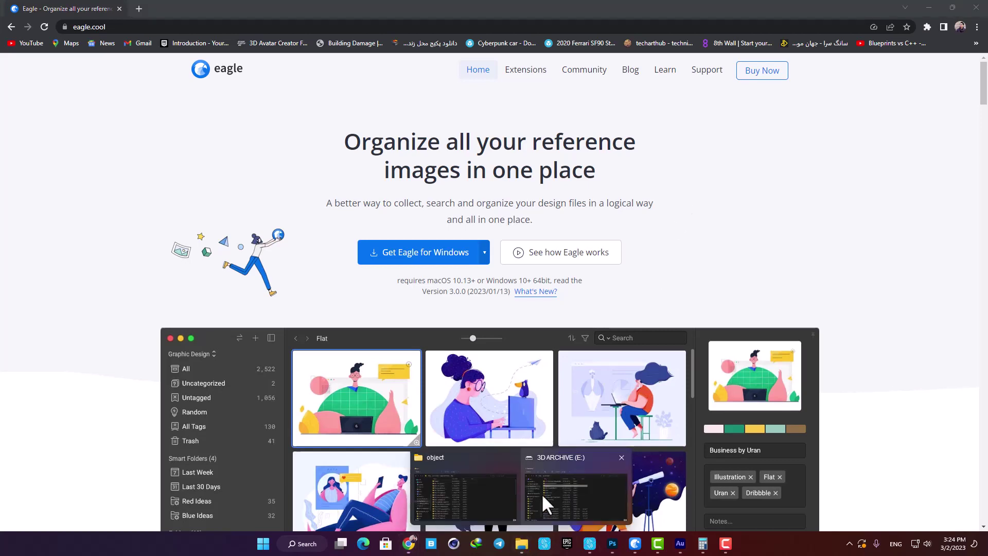
mouse_move(541, 493)
click(470, 490)
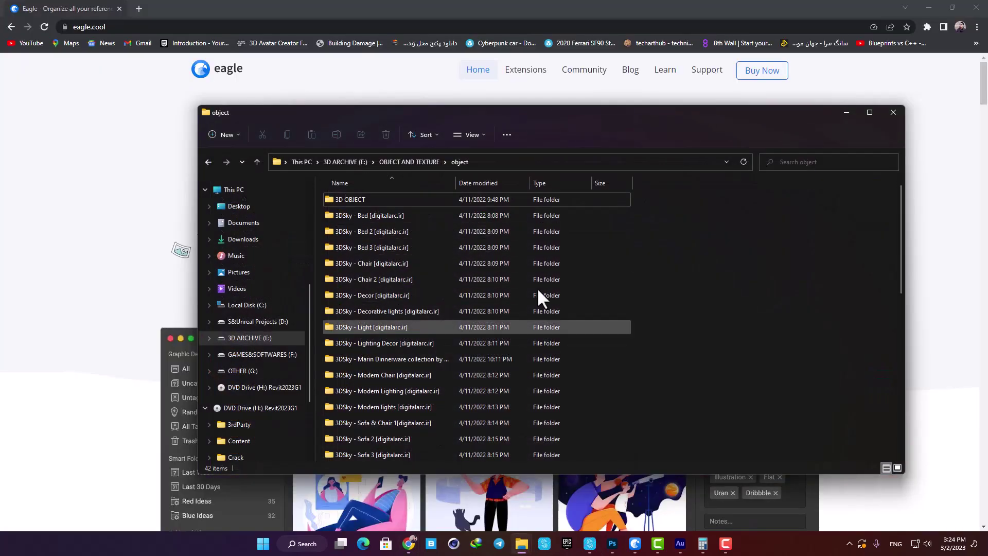
scroll(454, 252, down, 8)
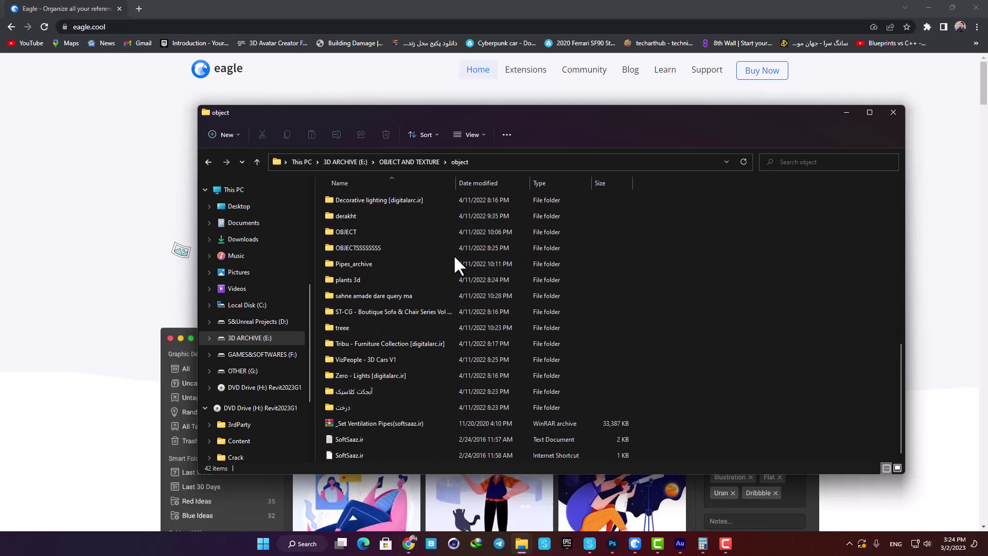
scroll(453, 254, up, 8)
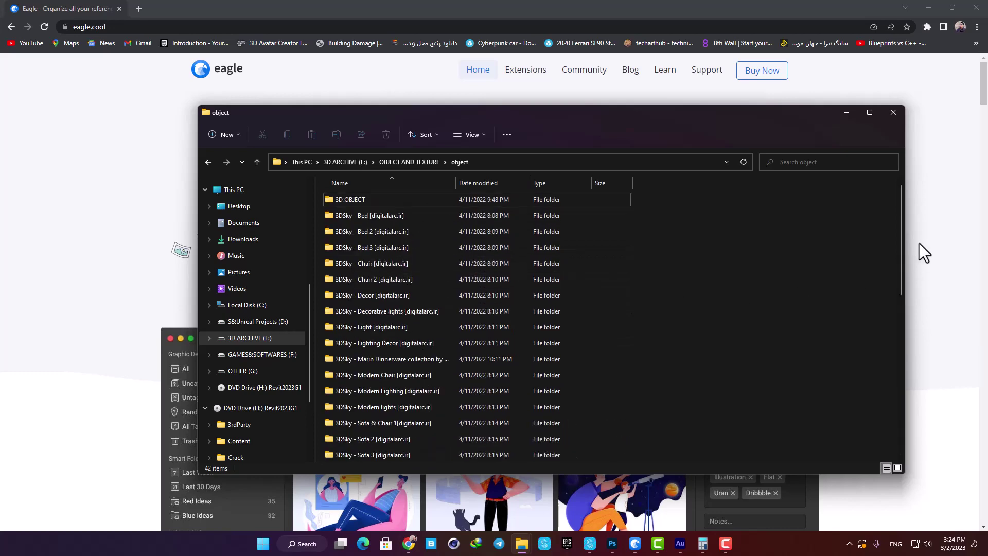
click(941, 215)
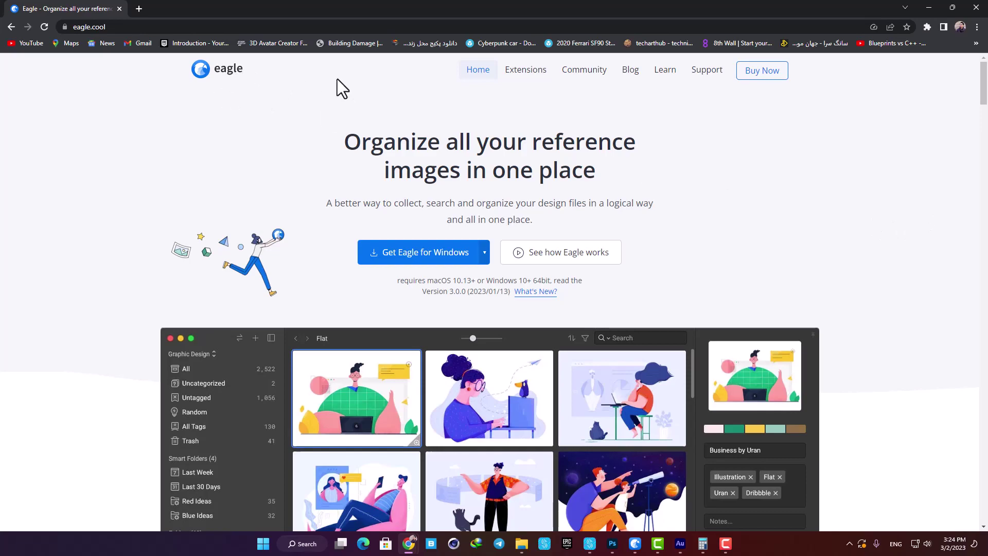
scroll(701, 190, down, 5)
scroll(700, 188, down, 19)
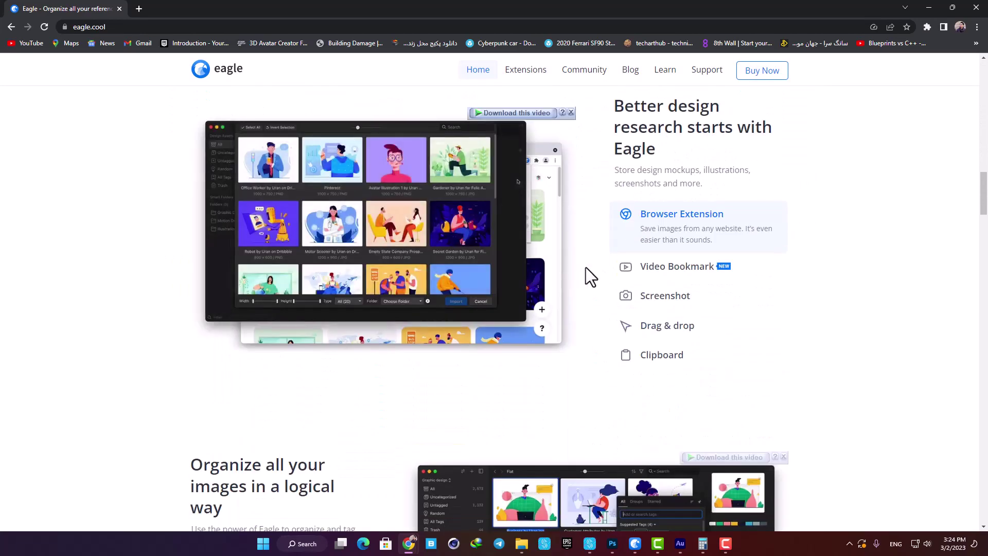
scroll(589, 265, down, 5)
scroll(591, 263, down, 3)
scroll(591, 265, down, 3)
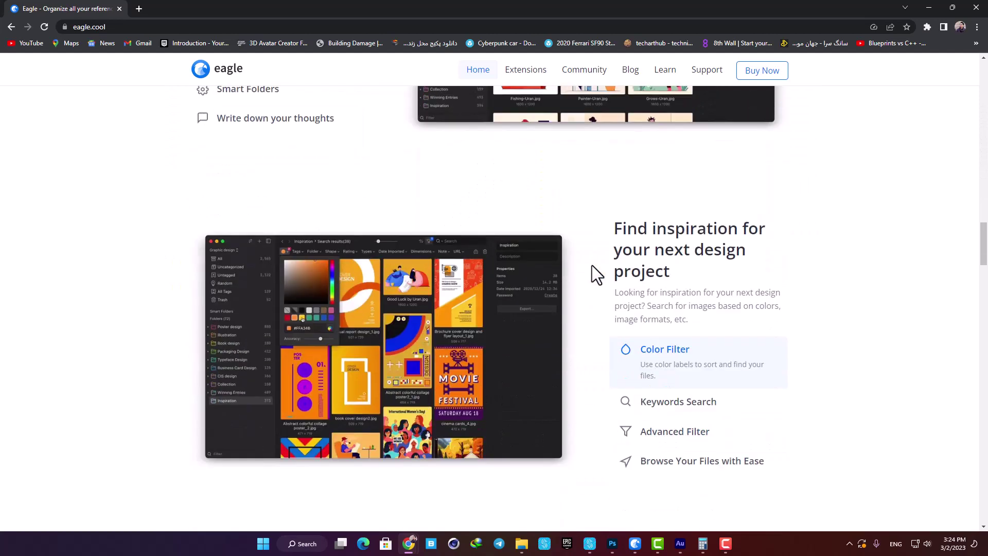
scroll(592, 264, down, 9)
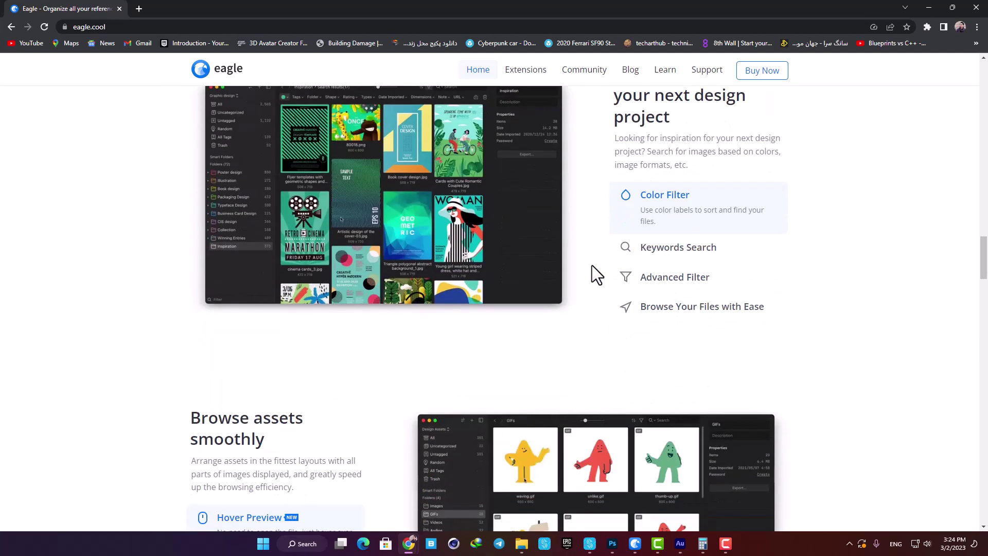
scroll(761, 260, down, 8)
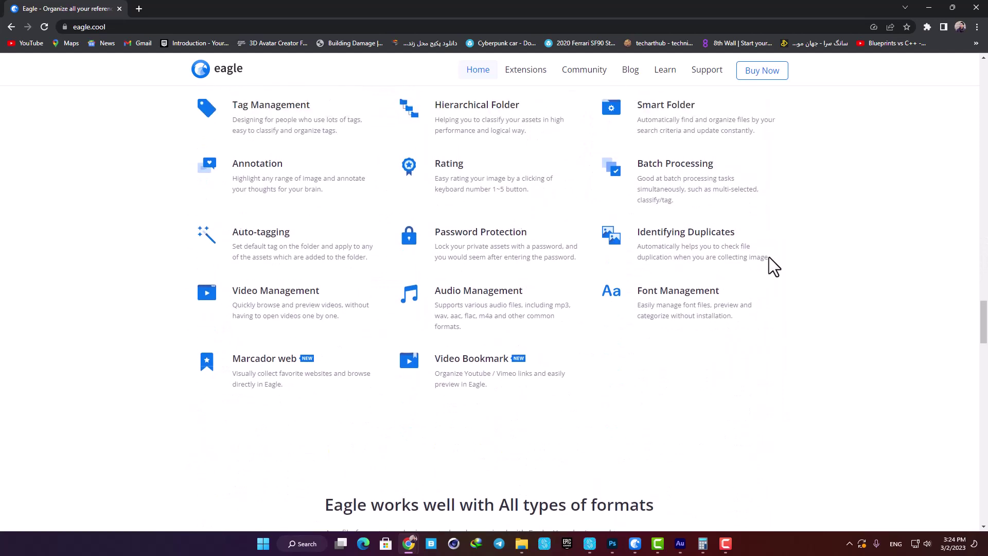
scroll(769, 262, down, 10)
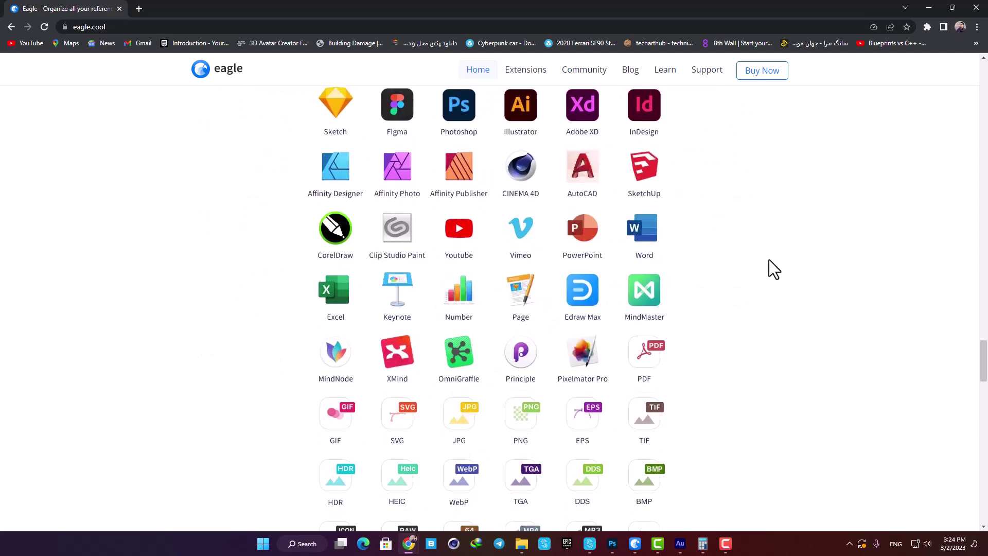
scroll(769, 259, up, 1)
scroll(769, 259, down, 1)
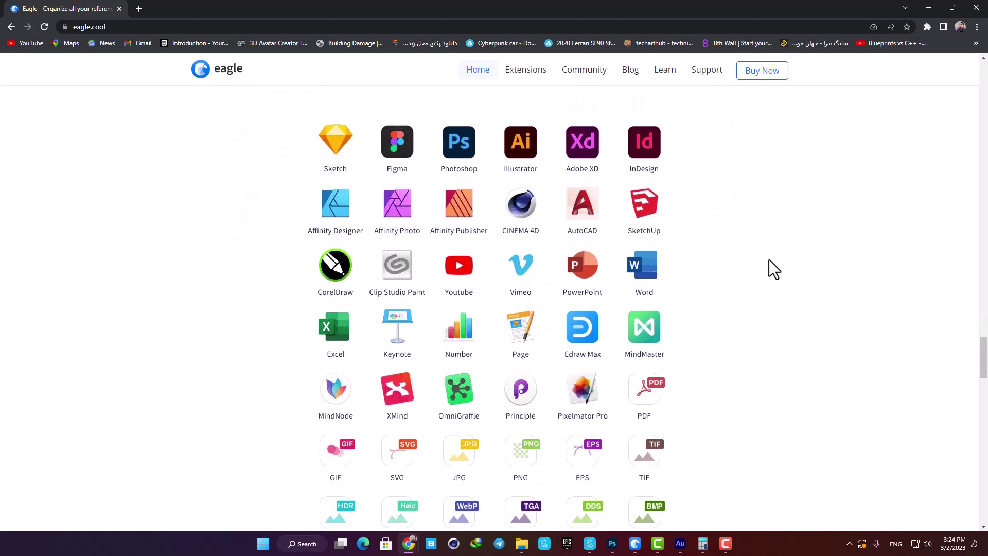
scroll(769, 259, down, 4)
scroll(769, 259, down, 2)
scroll(768, 260, down, 1)
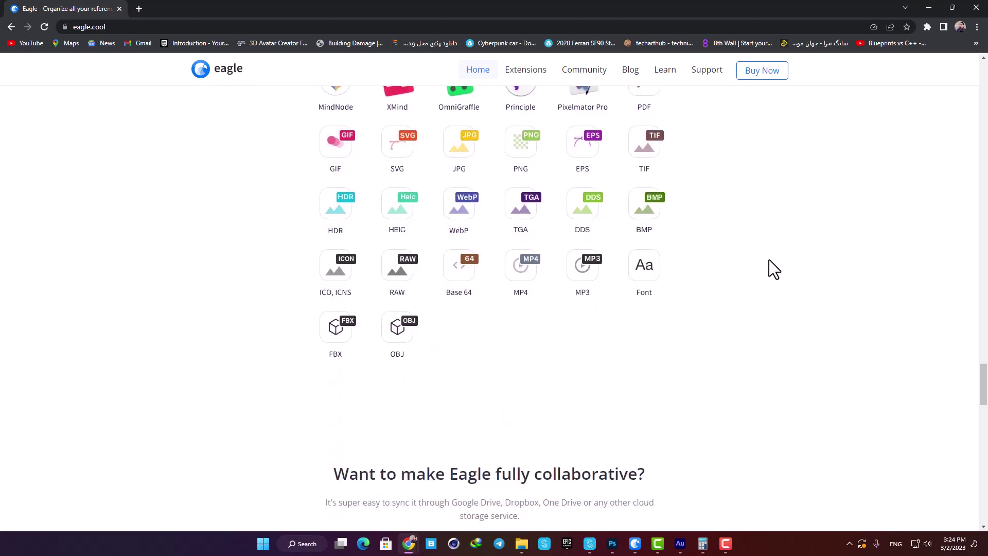
scroll(769, 260, down, 8)
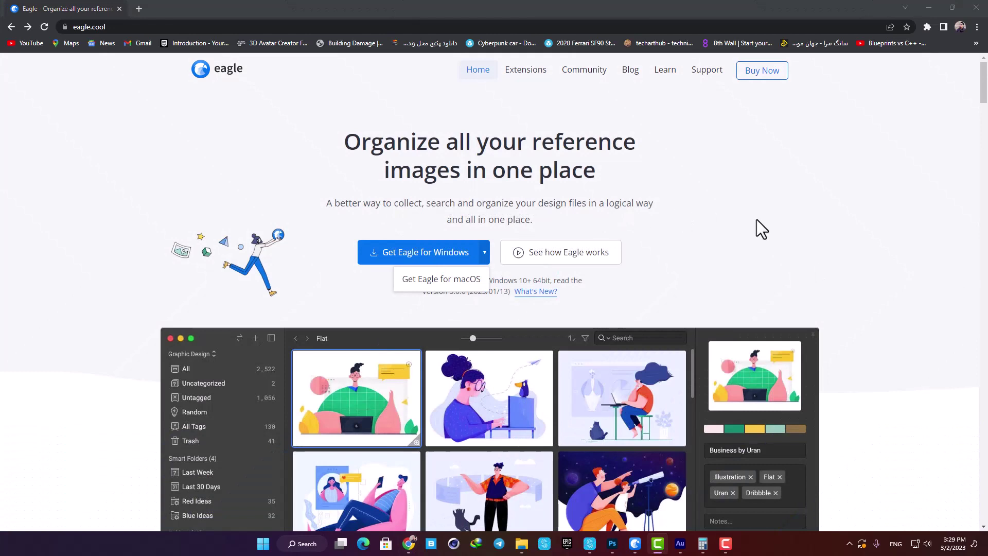
Check the eagle.cool download options, then switch to Eagle's empty 3D Models library.
click(80, 30)
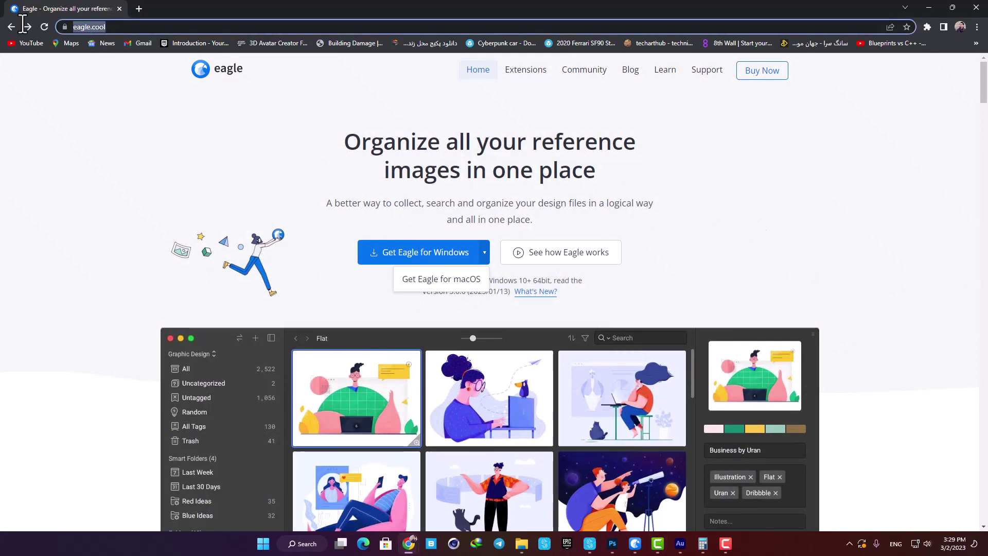
click(88, 187)
click(485, 252)
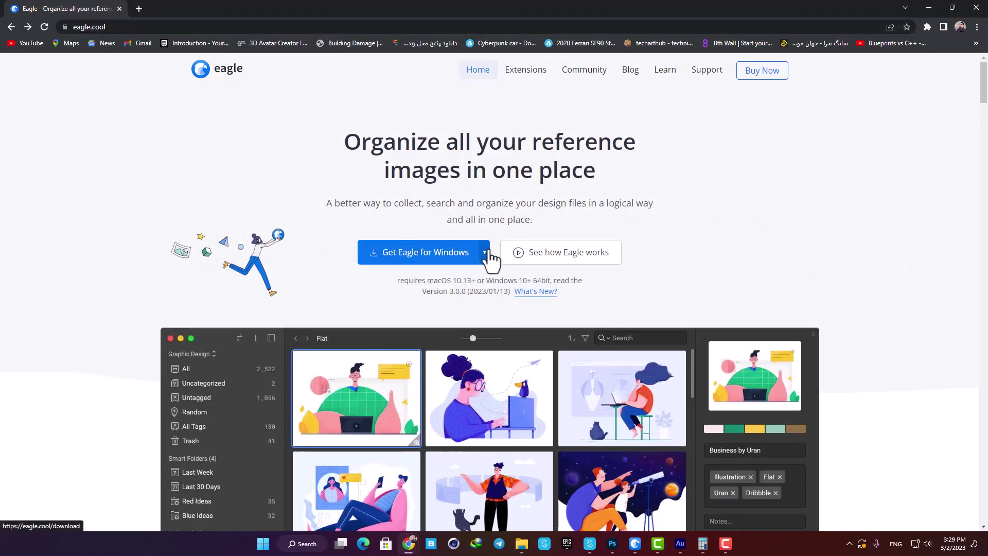
click(483, 253)
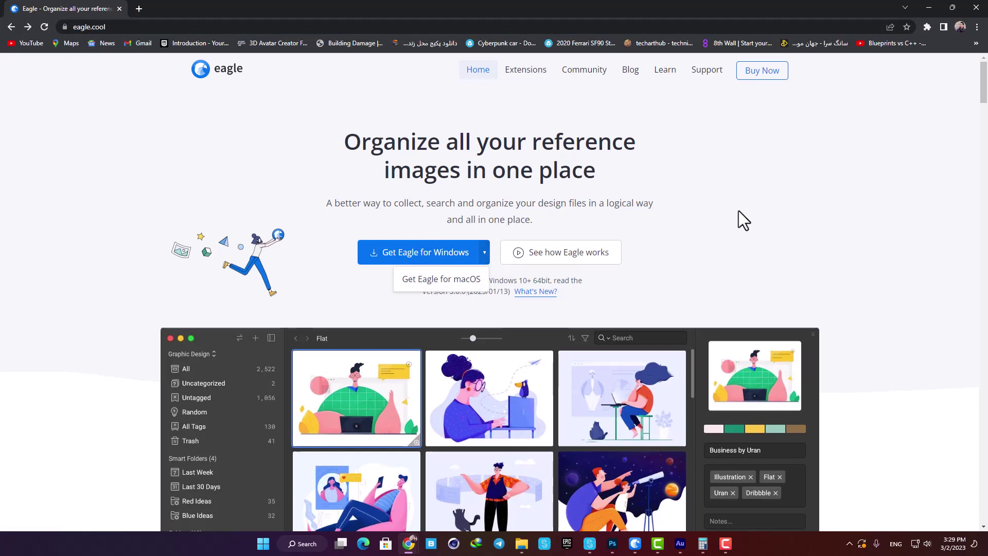
click(632, 549)
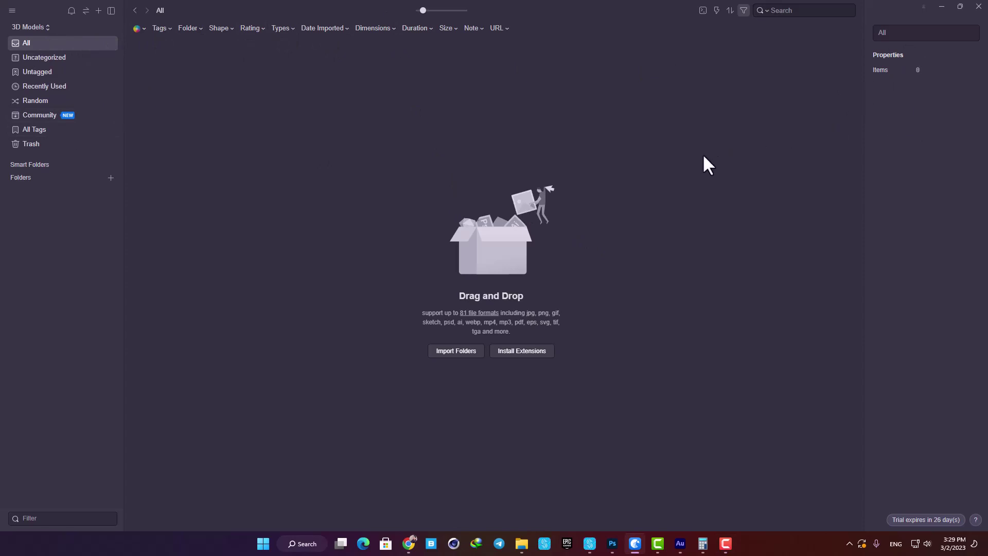
Drag the 'all works' folder from OTHER (G:) into Eagle to import its 15 images.
key(alt+Tab)
click(438, 191)
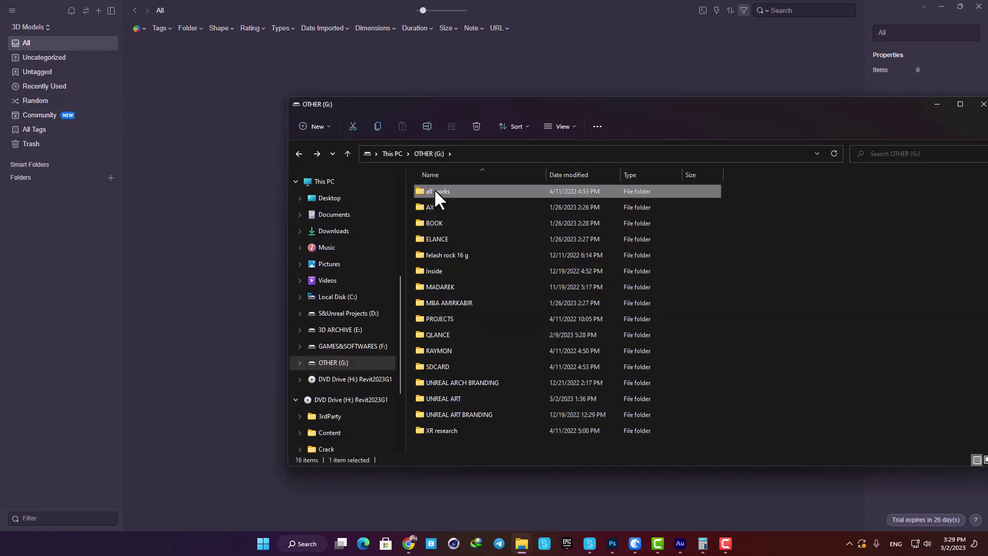
drag(438, 188, 255, 211)
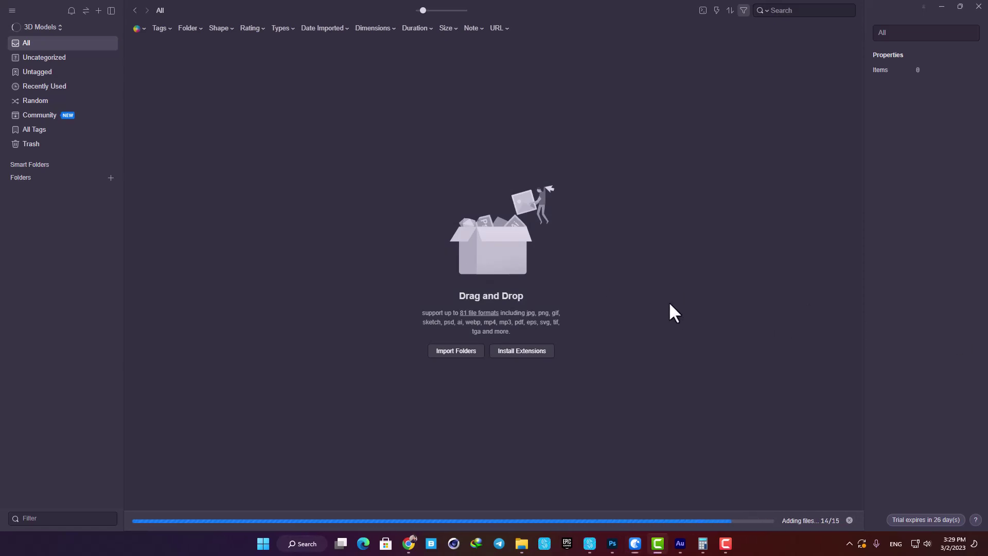
Browse Eagle Archive > 3D Models.library on 3D ARCHIVE (E:) to see its backup, images and JSON files.
key(alt+Tab)
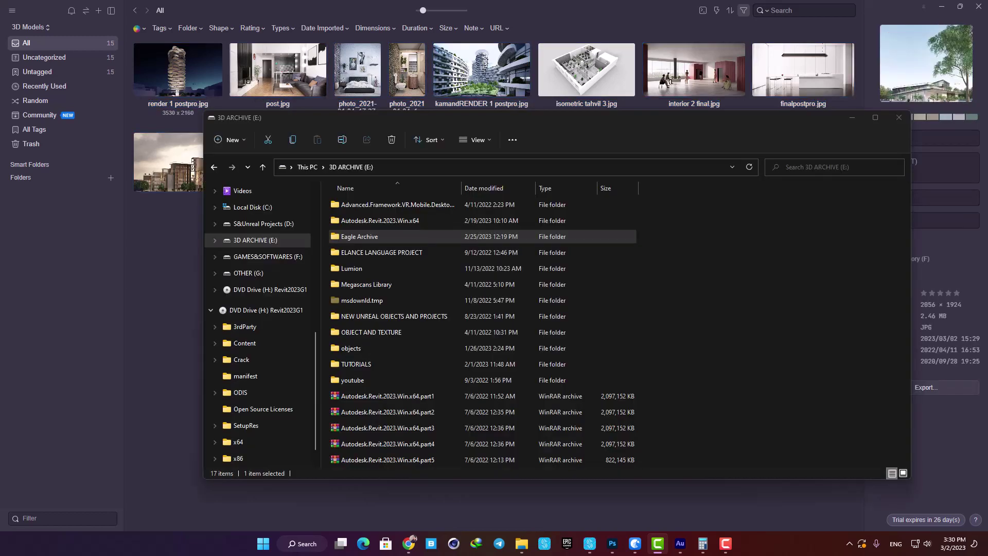
double_click(359, 236)
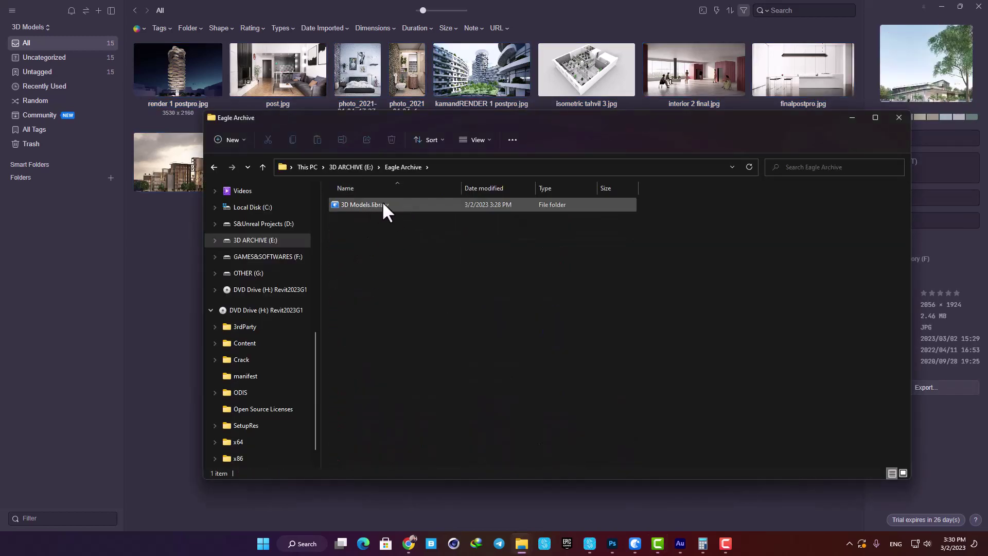
double_click(354, 204)
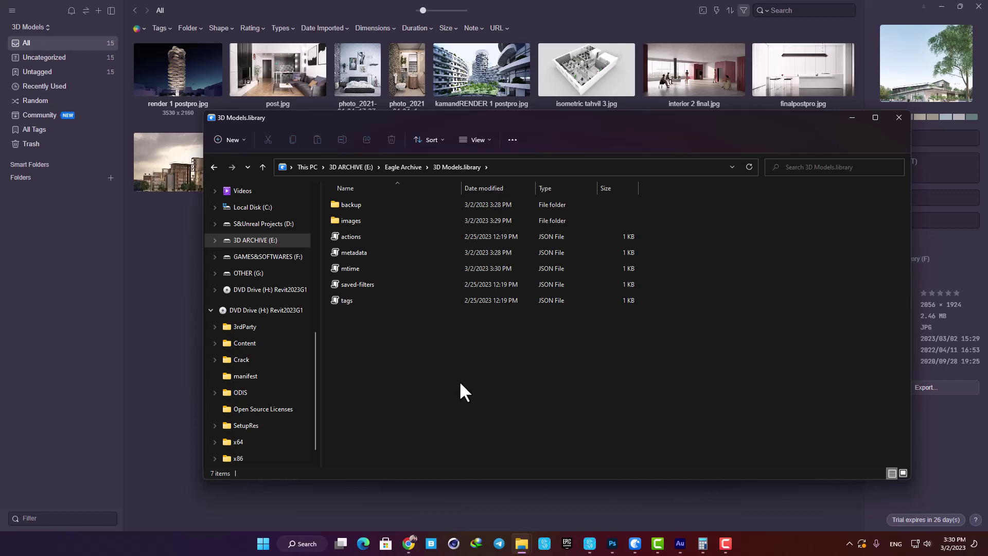
click(900, 116)
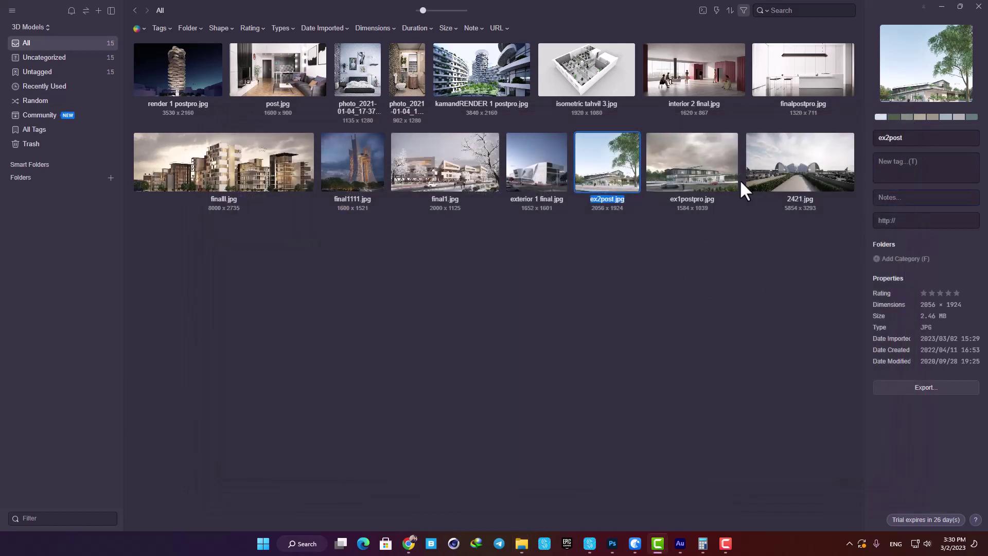
click(684, 68)
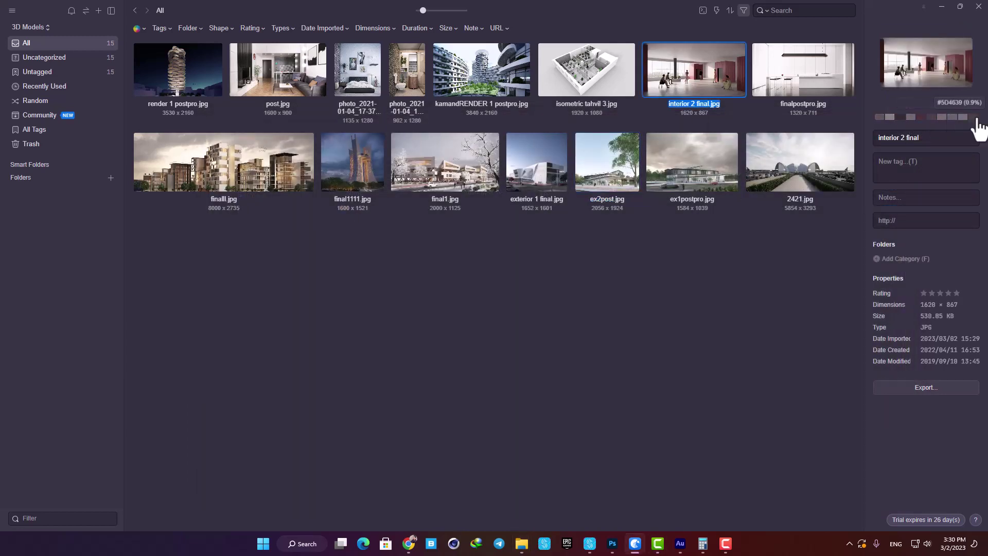
click(799, 165)
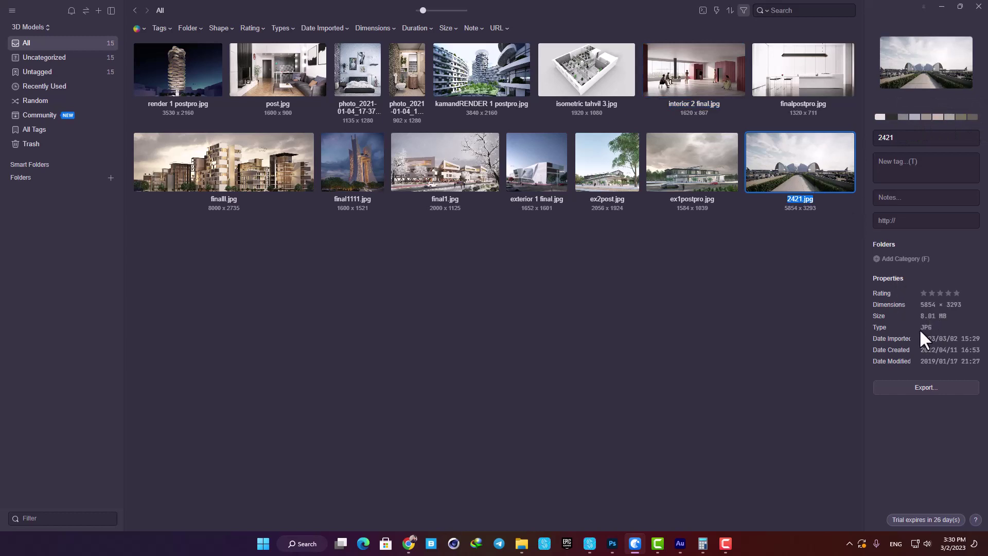
click(916, 391)
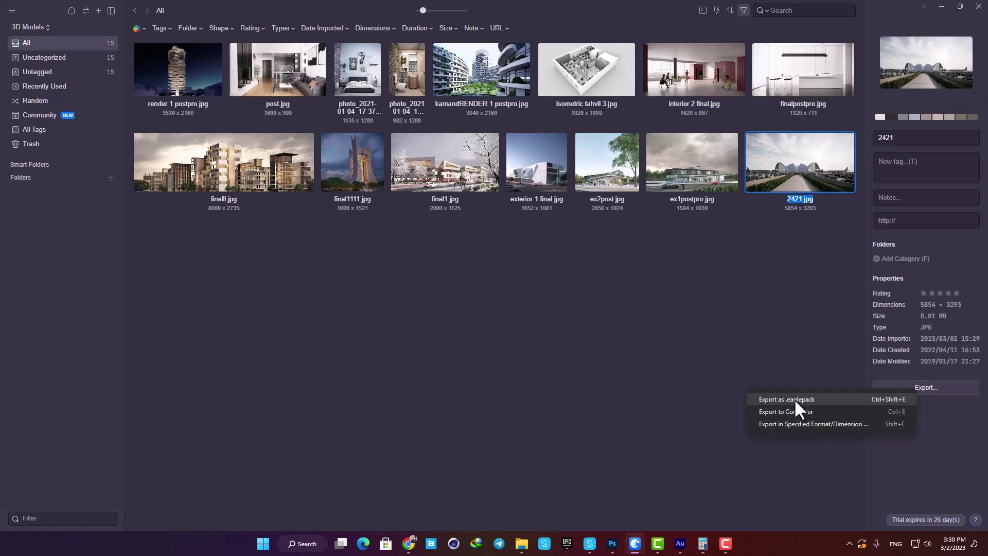
click(745, 332)
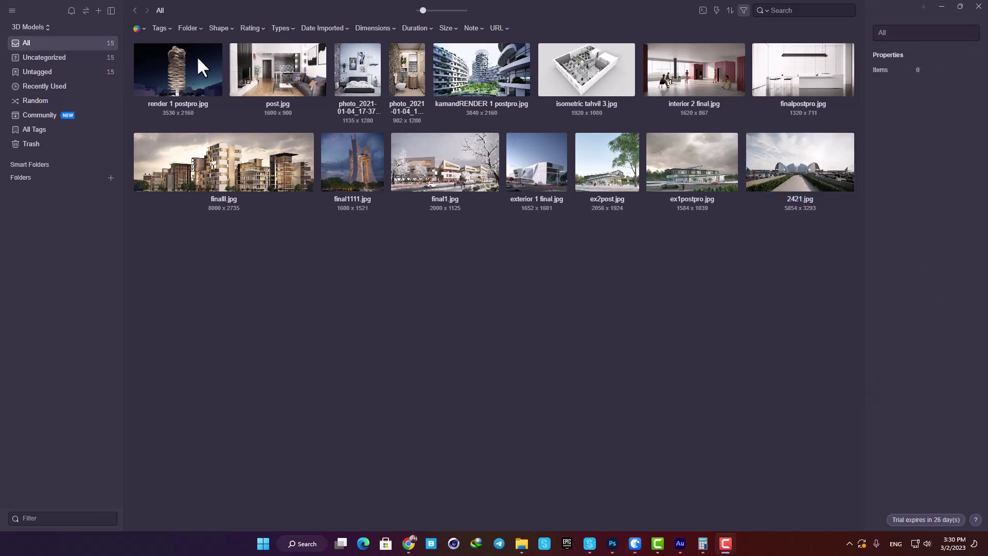
Filter the library by a dark blue colour, leaving only render 1 postpro and final1111.
click(139, 29)
click(196, 67)
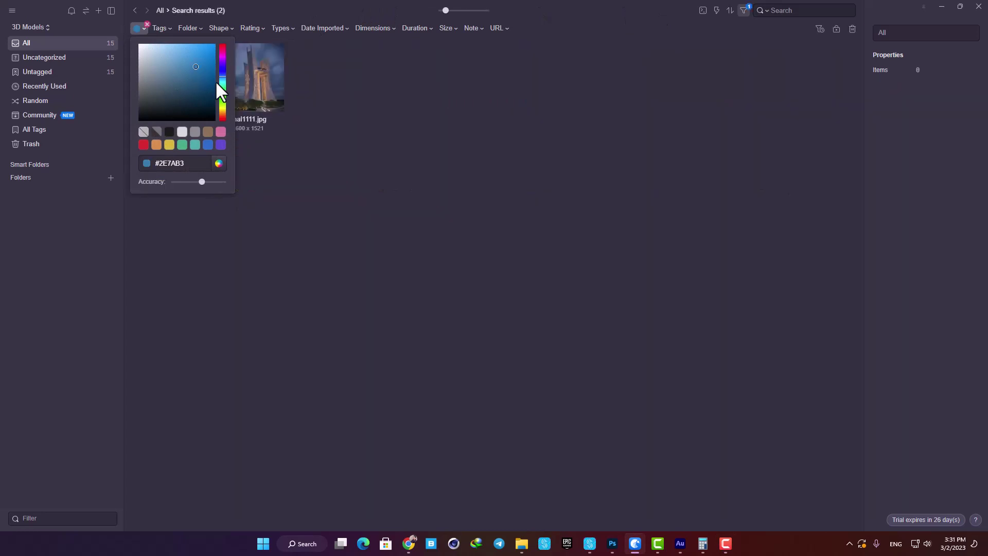
click(198, 101)
click(363, 191)
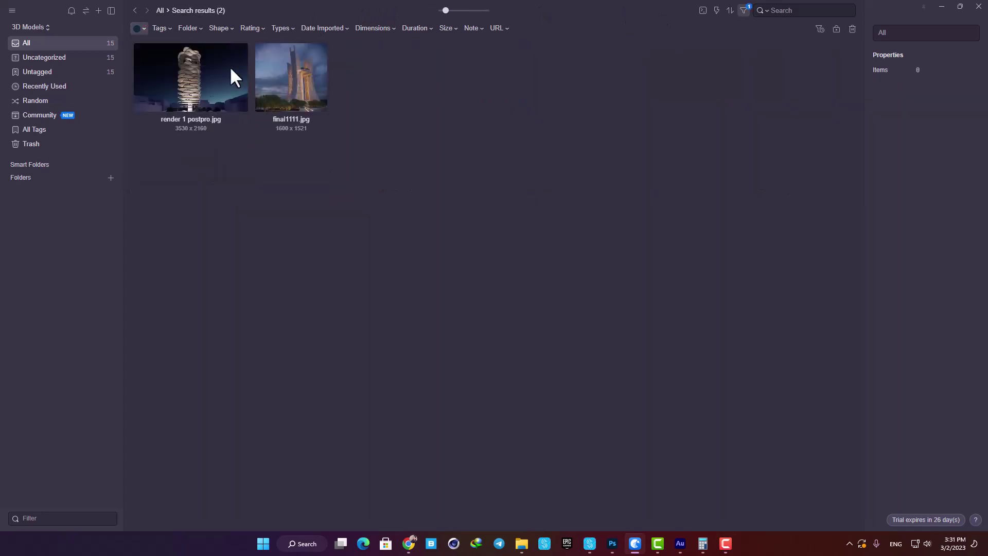
Look through the Shape, Rating and Date Imported filter options.
click(223, 30)
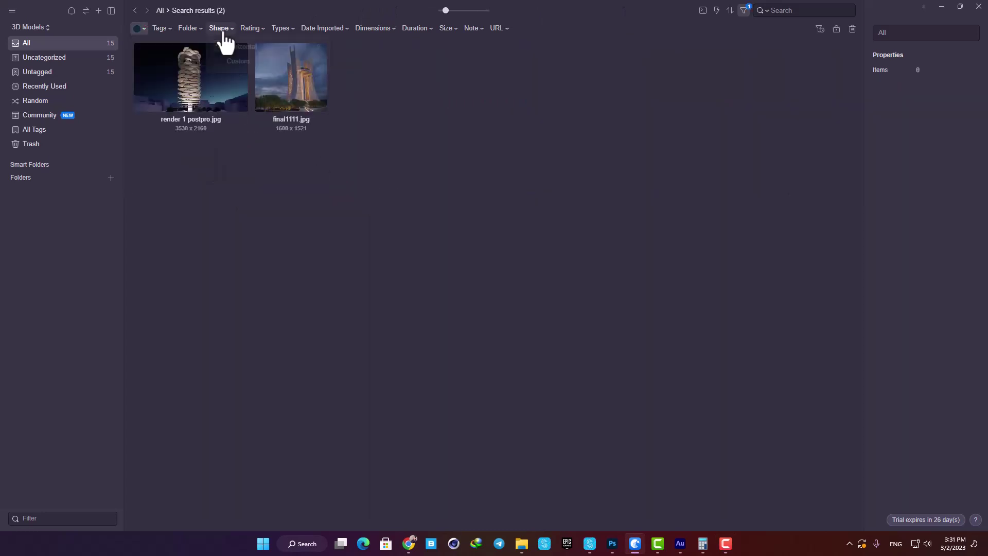
click(251, 29)
click(323, 29)
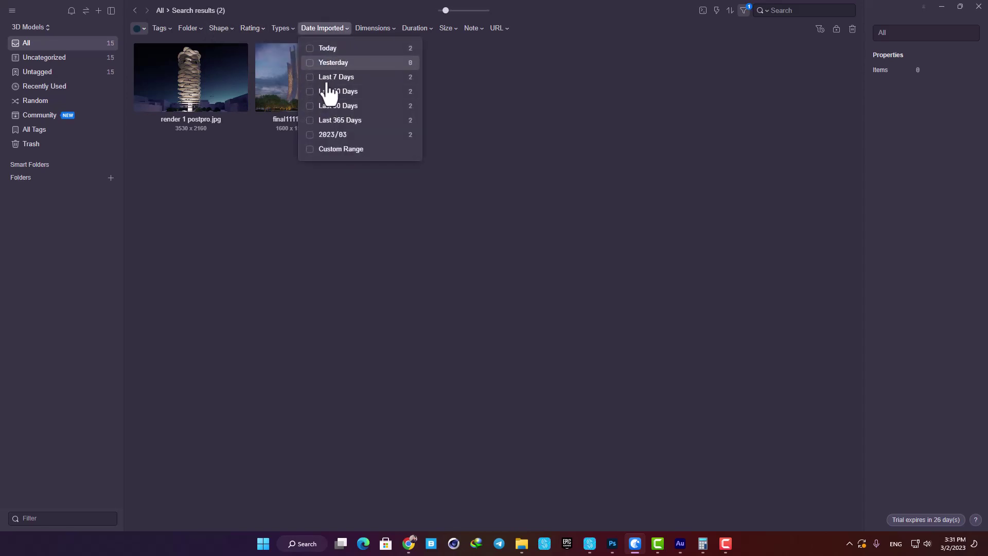
Create a new library folder named bed.
click(486, 106)
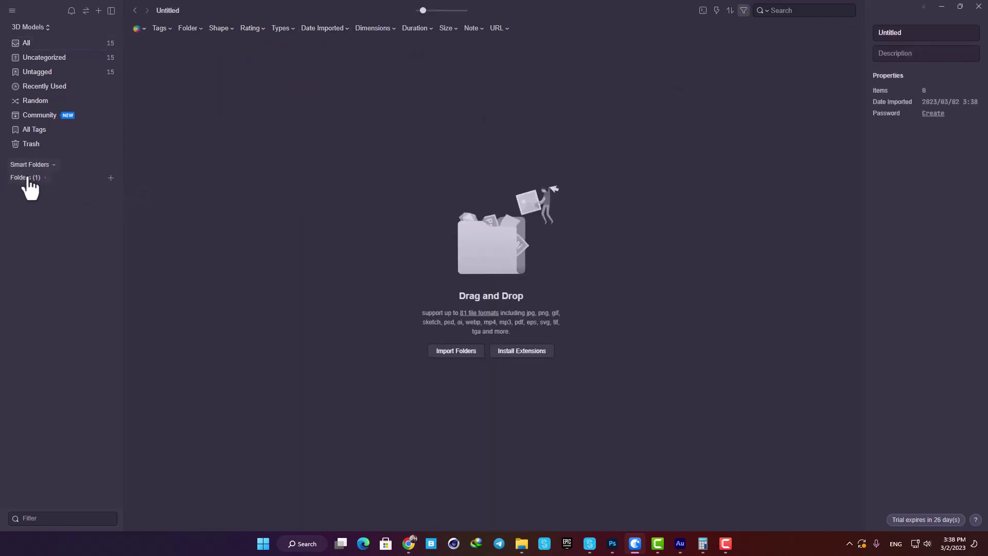
click(32, 177)
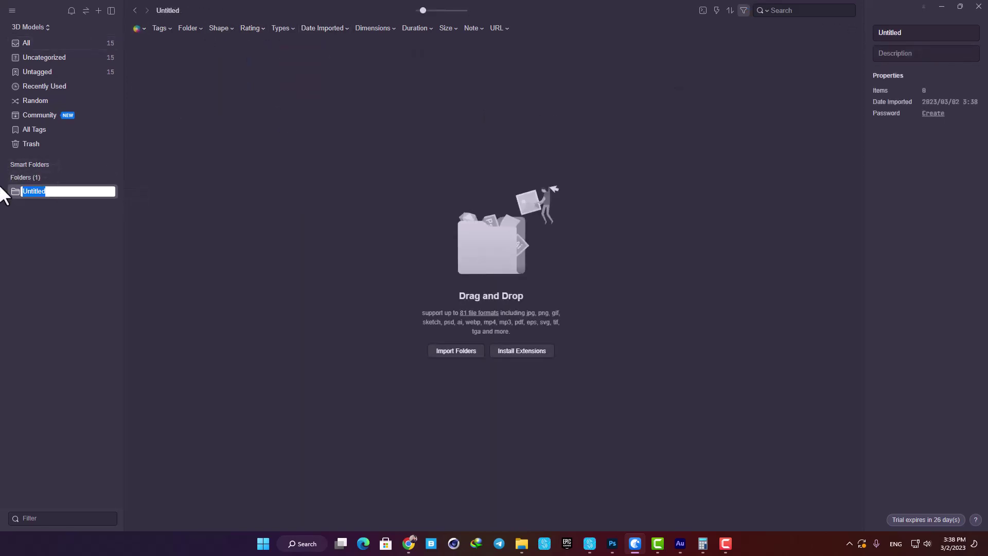
text(bed)
key(Return)
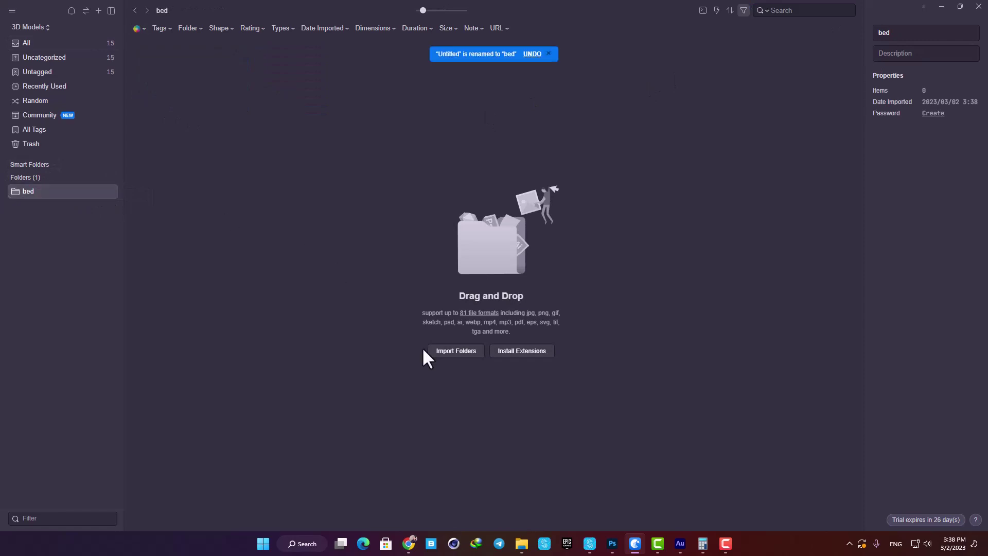
Import the 3DSky - Bed folder into bed and filter it to obj files only.
key(alt+Tab)
click(346, 215)
drag(338, 211, 159, 208)
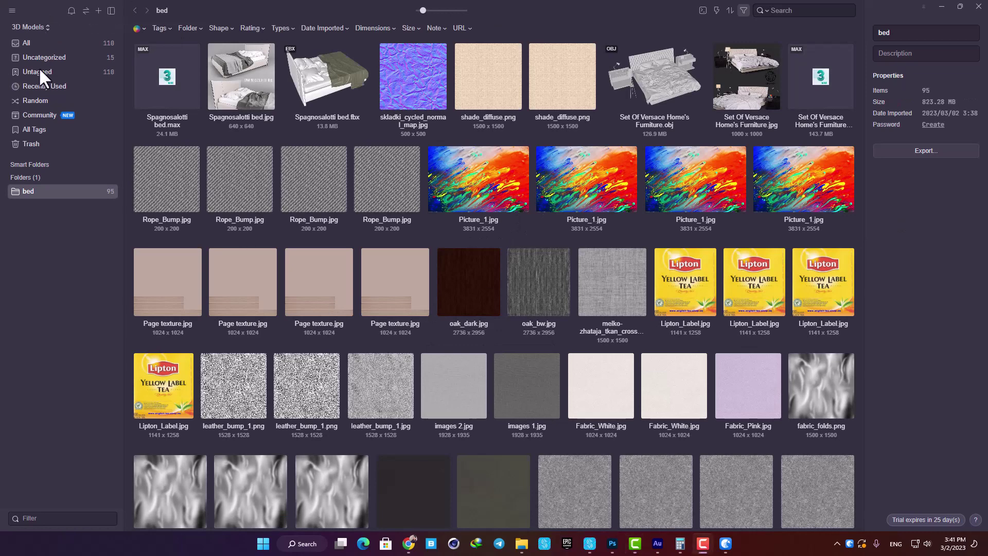
click(282, 28)
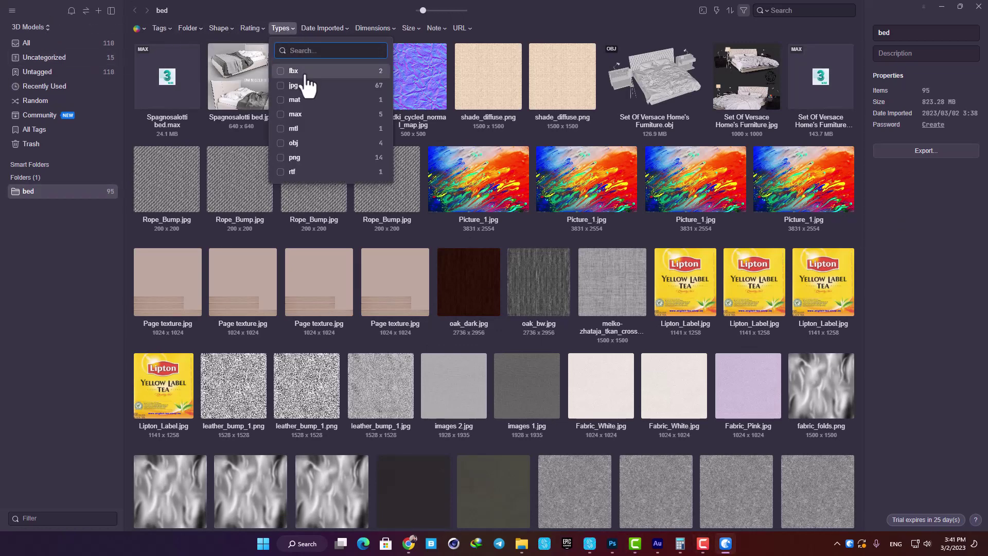
click(304, 143)
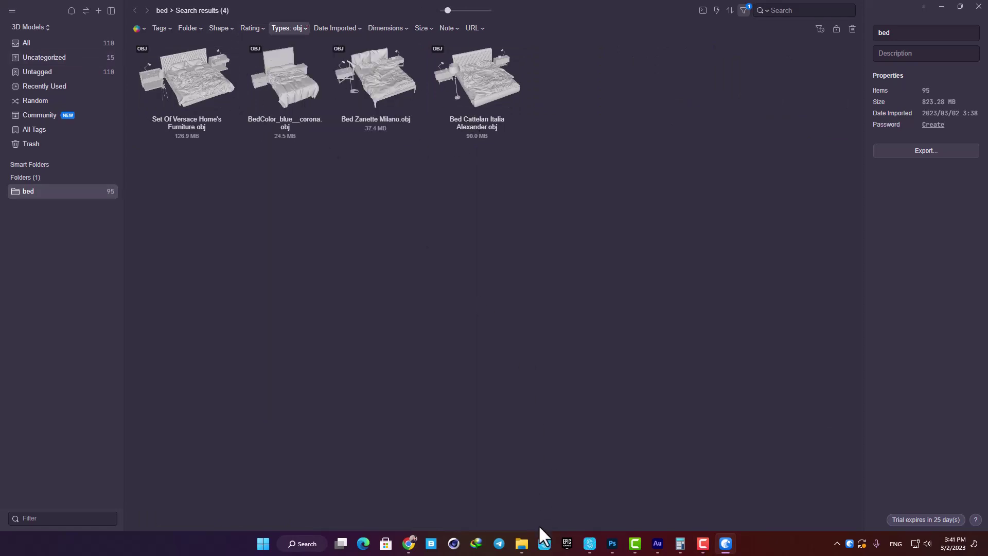
Inspect the 3DSky - Bed 2 and Bed 3 folders, then drag Bed 3 into Eagle.
mouse_move(521, 541)
click(474, 496)
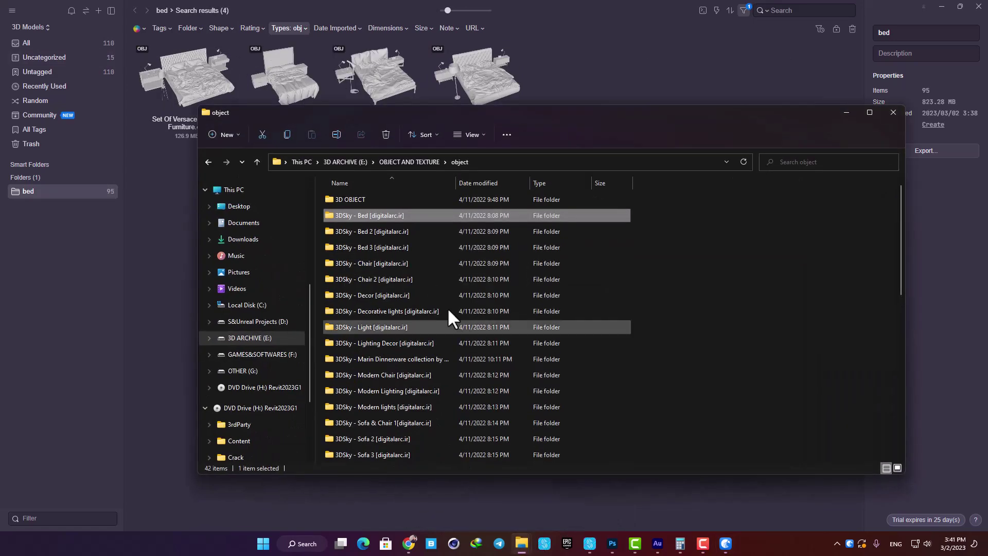
double_click(375, 229)
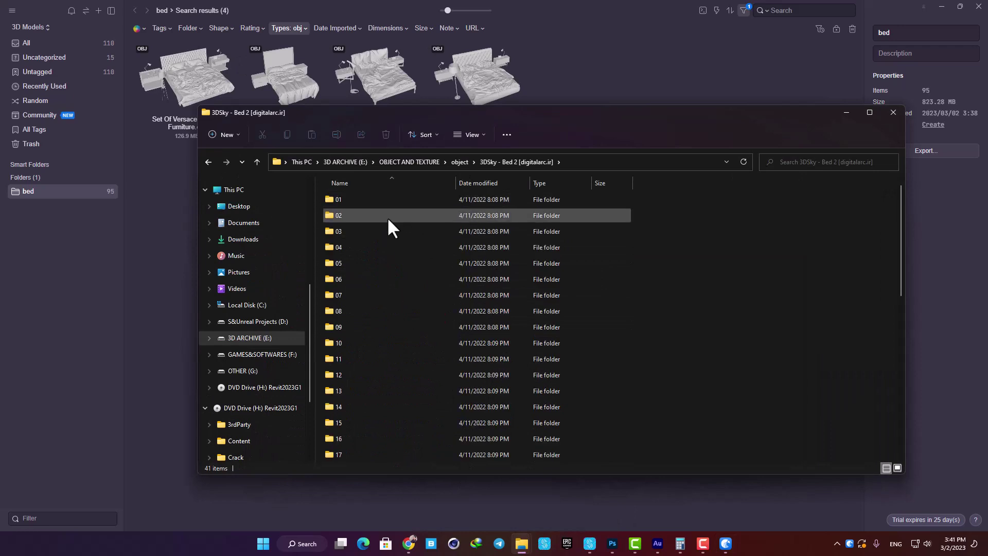
key(alt+Left)
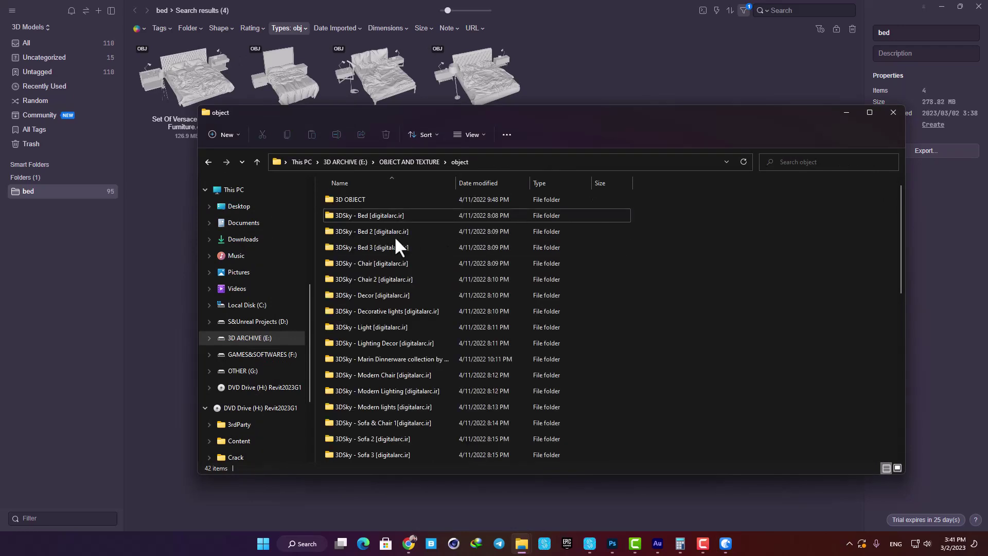
click(378, 247)
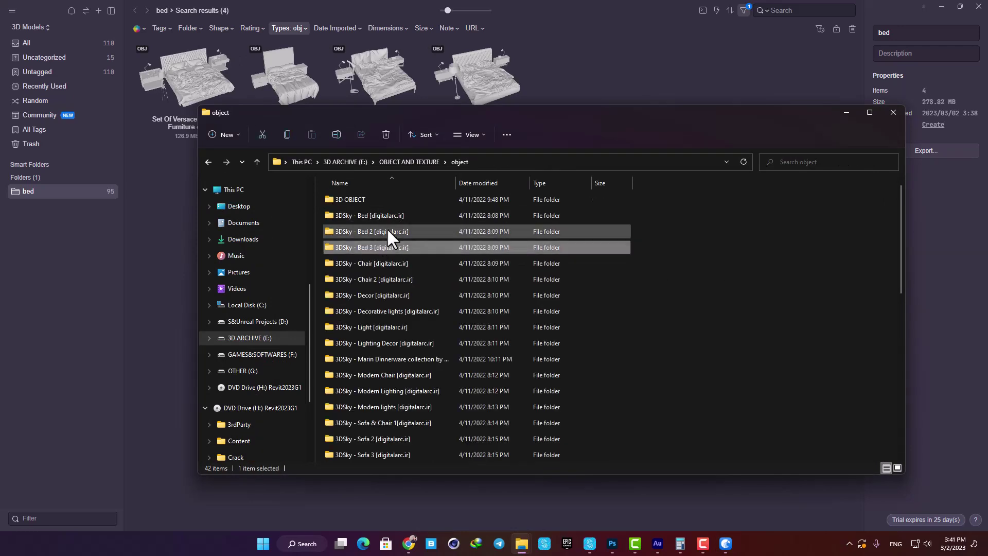
double_click(384, 248)
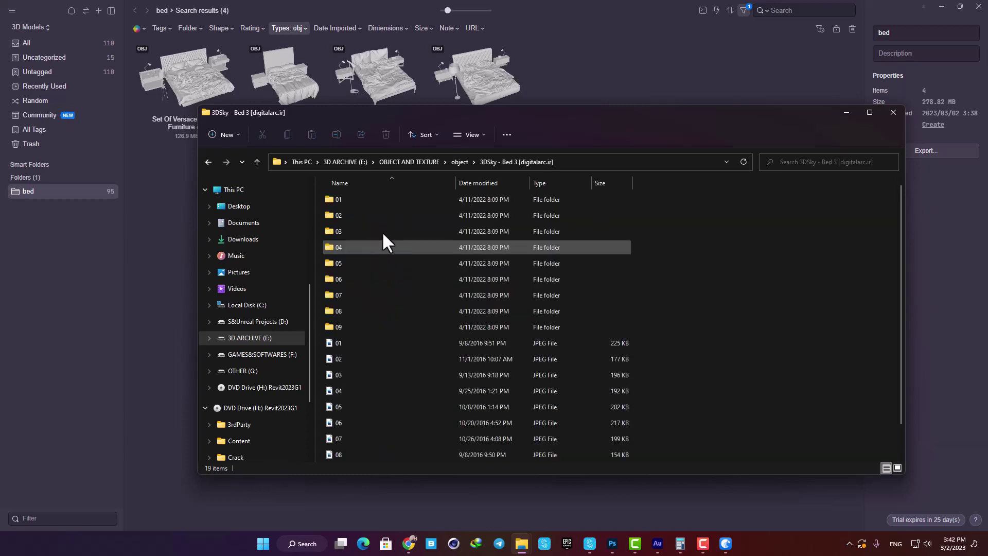
double_click(369, 295)
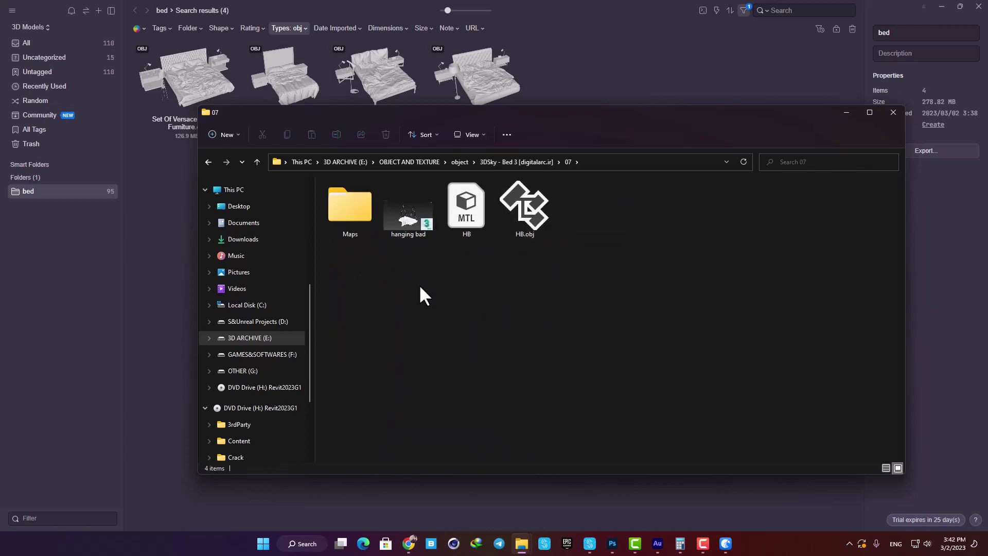
key(alt+Left)
key(alt+Left)
mouse_move(368, 247)
mouse_down()
mouse_move(170, 196)
mouse_move(165, 184)
mouse_move(351, 249)
mouse_up()
Add fbx to the obj type filter so six bed models show.
click(145, 211)
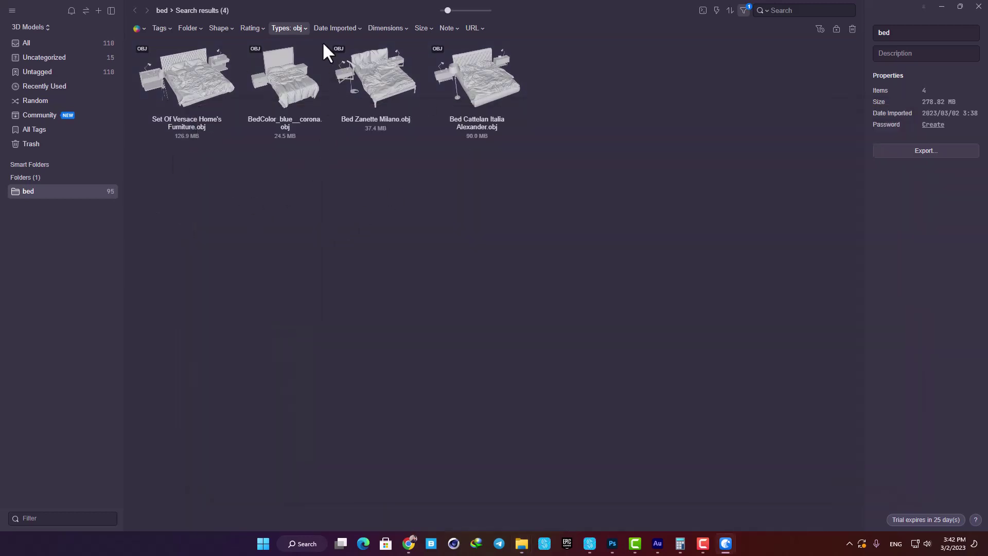
click(296, 29)
click(298, 71)
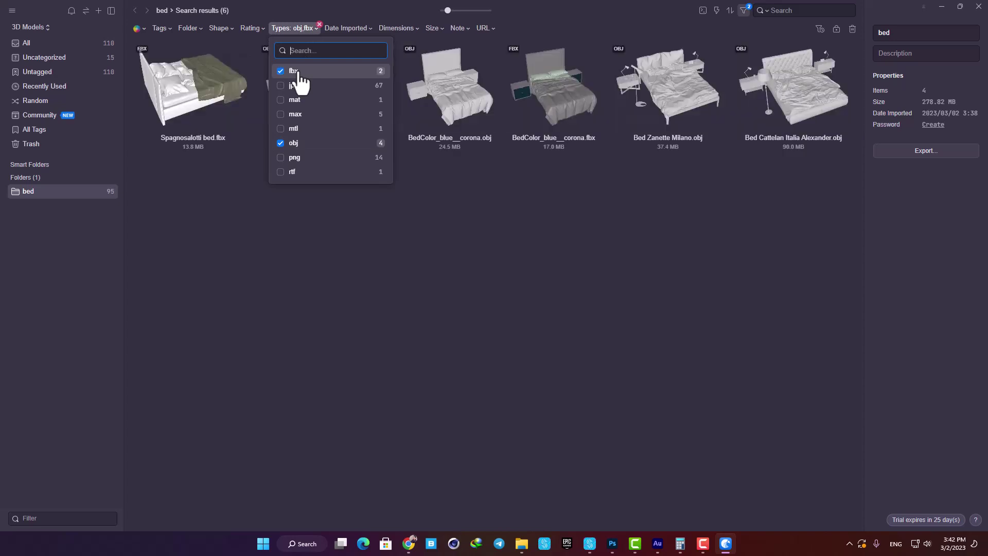
click(502, 202)
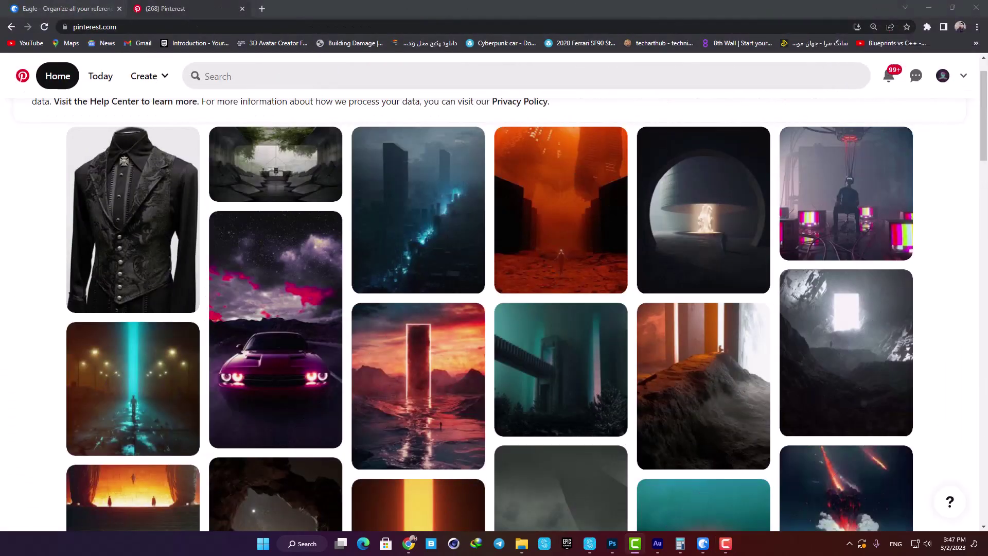
Save the glowing red portal pin from the Pinterest feed to Eagle and open it there.
click(927, 27)
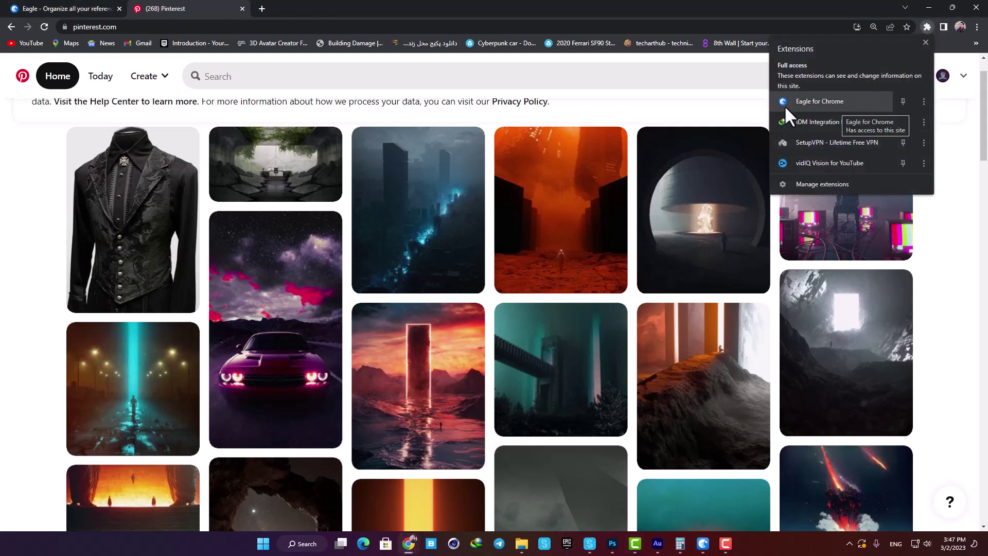
click(709, 106)
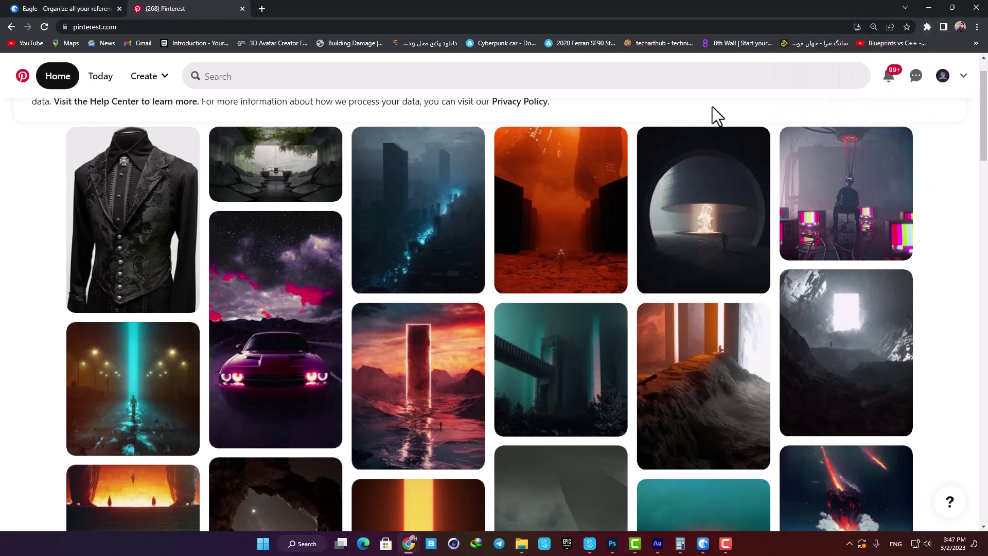
scroll(669, 149, down, 4)
scroll(629, 282, down, 6)
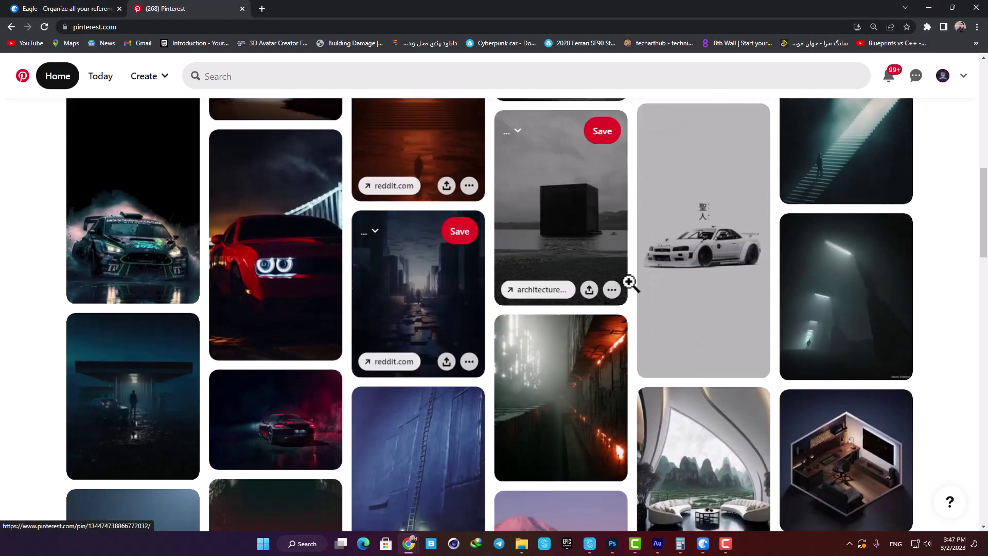
scroll(629, 282, up, 10)
drag(438, 319, 473, 410)
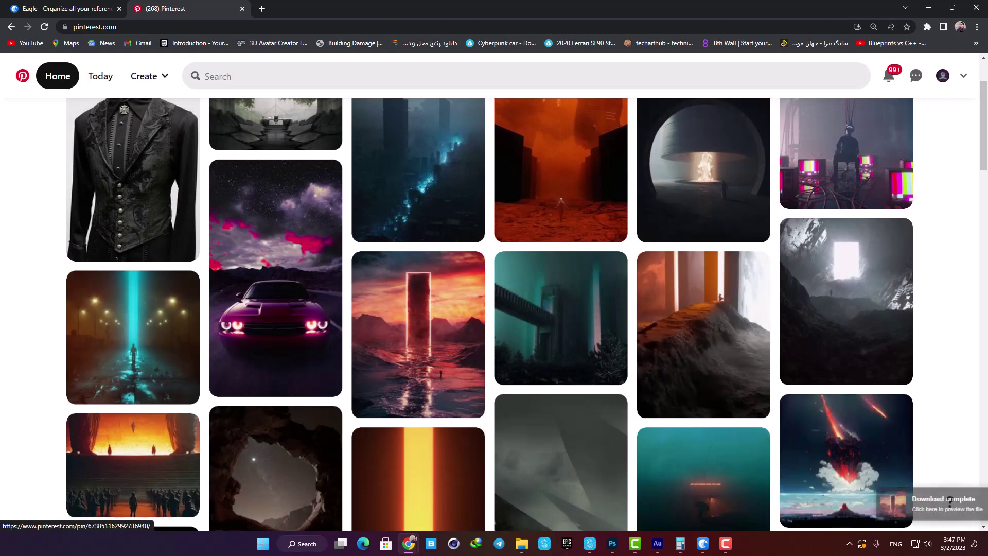
click(875, 515)
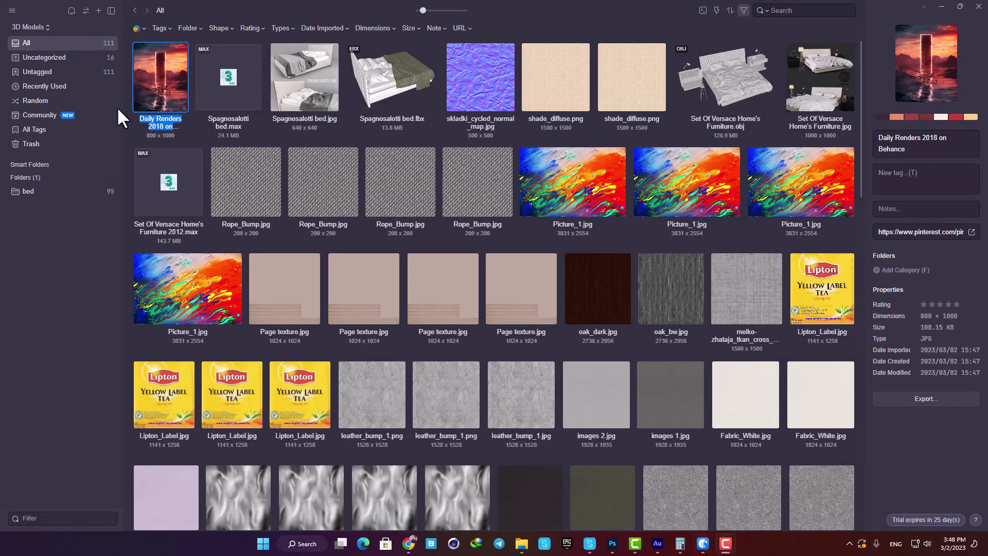
Add a second folder under Folders named 'pinterest ideas'.
click(72, 270)
click(110, 178)
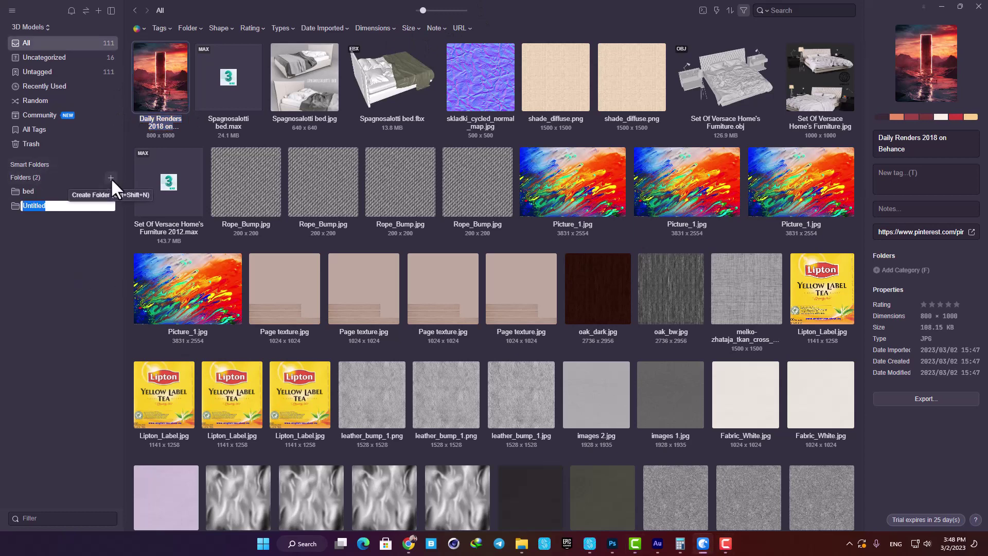
text(pinterest ideas)
key(Return)
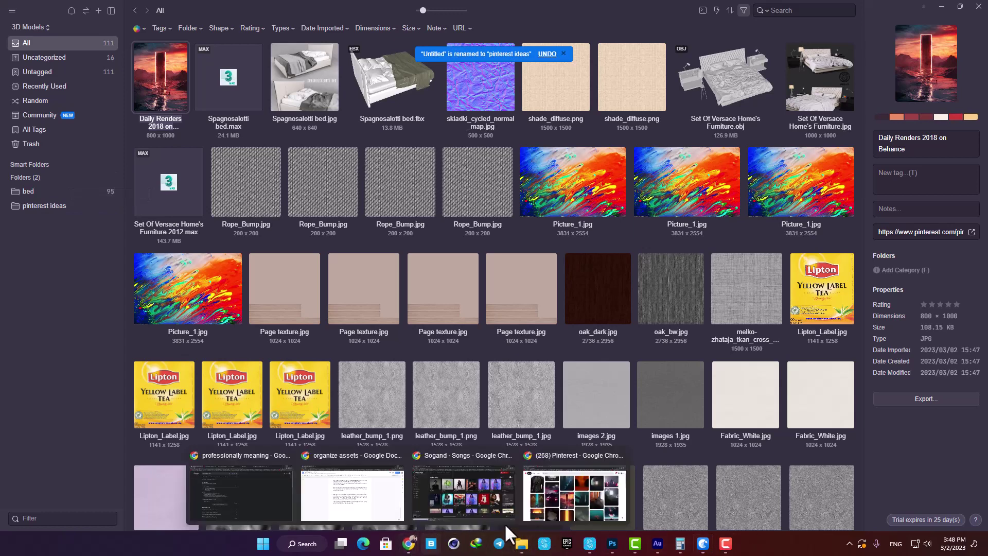
Drag the stormy sea-stairs pin into pinterest ideas and open the MP4 in Eagle's viewer.
click(591, 502)
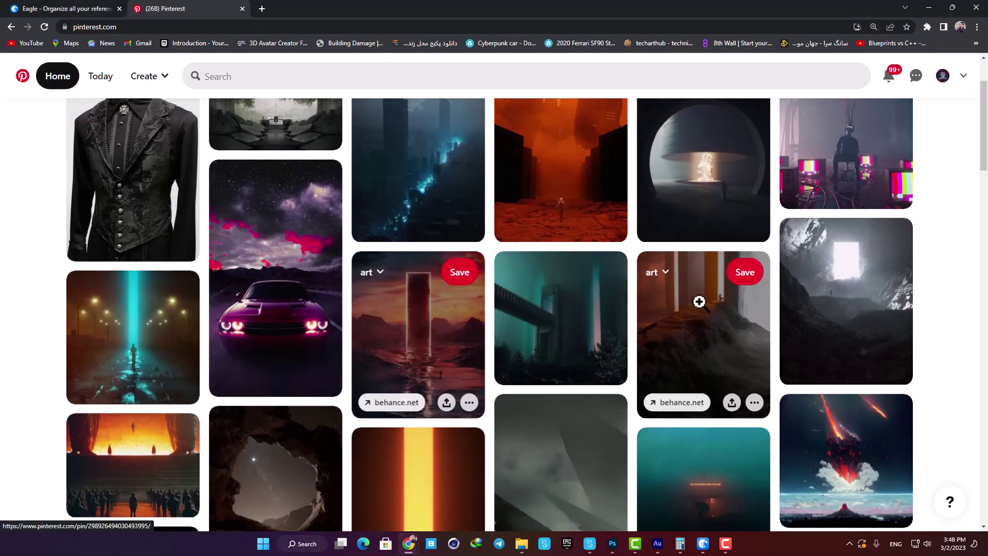
drag(699, 301, 549, 298)
scroll(699, 315, down, 5)
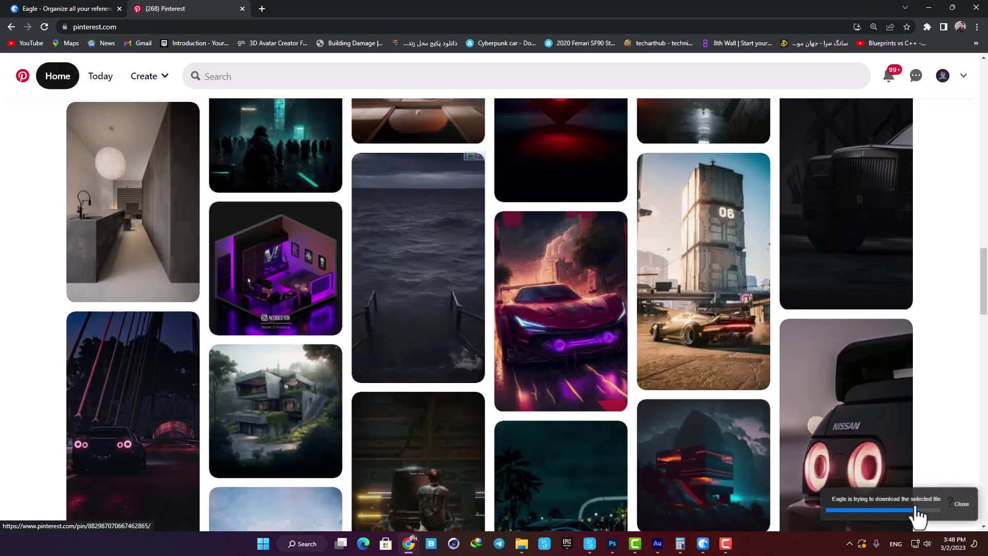
click(919, 512)
double_click(153, 75)
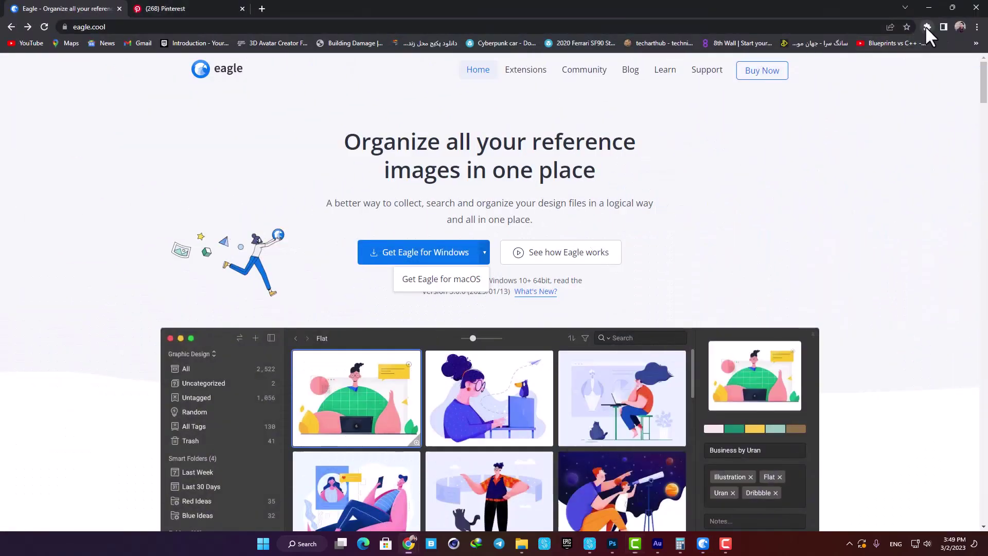
Capture the entire eagle.cool homepage into Eagle using the extension's Capture Page option.
click(840, 103)
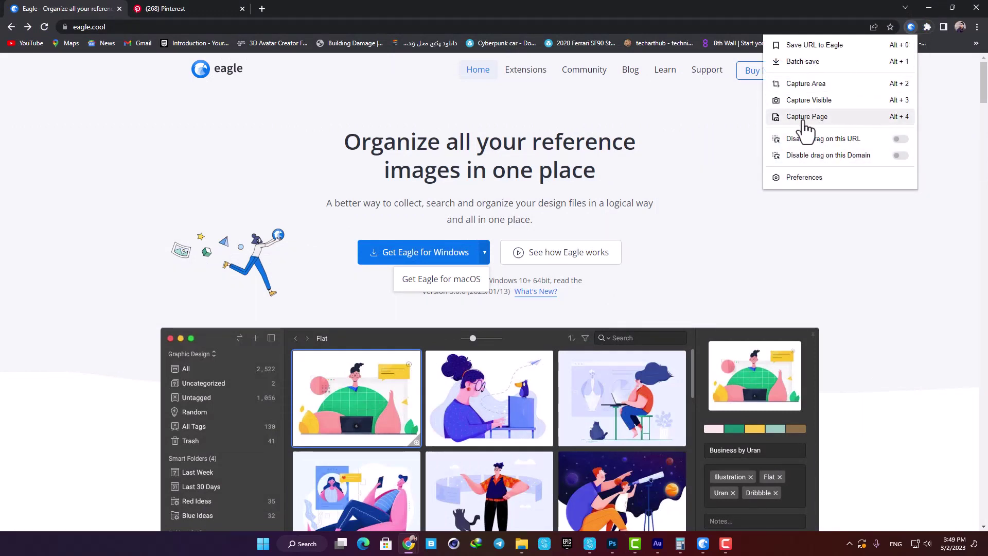
click(821, 122)
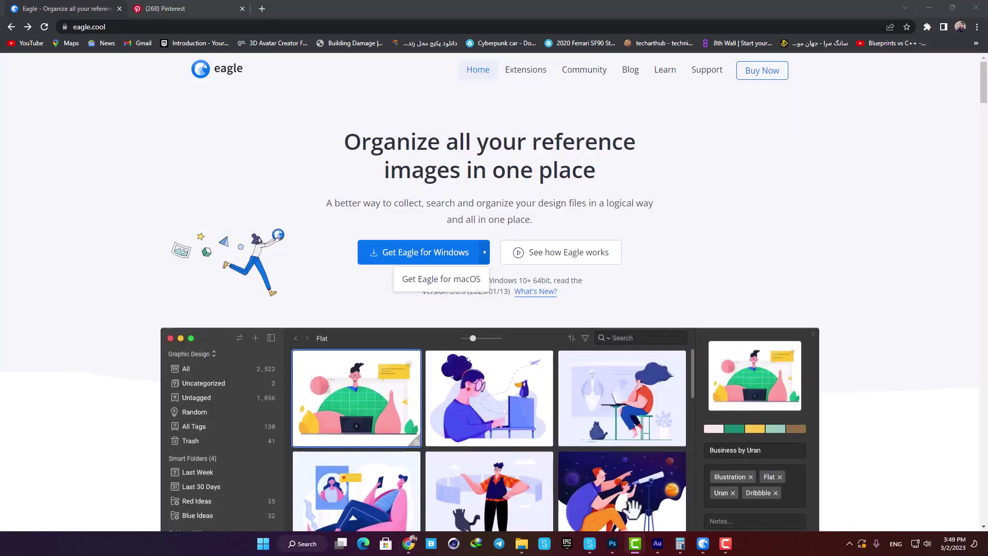
Under All items, open the new homepage capture and scroll through it, then return to the grid.
click(703, 544)
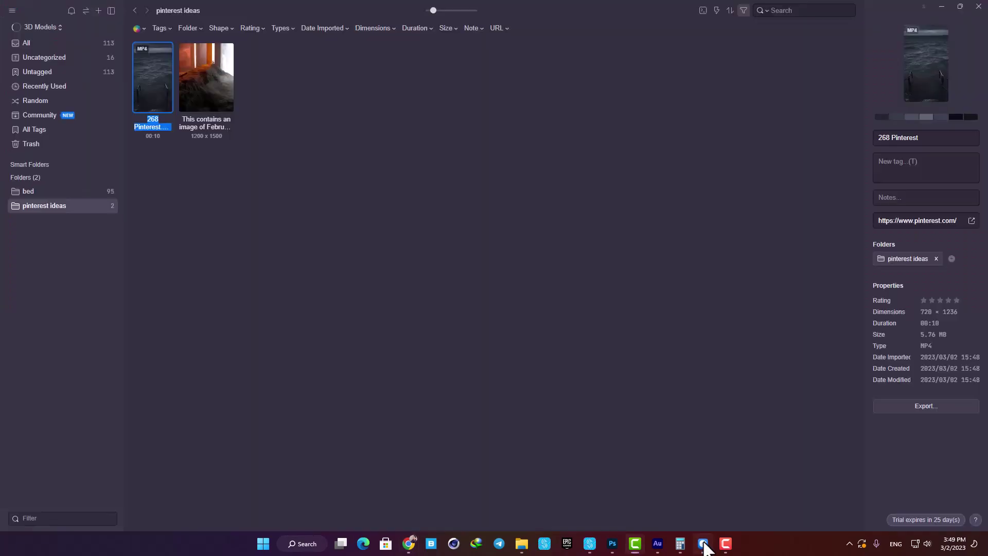
click(39, 43)
double_click(146, 82)
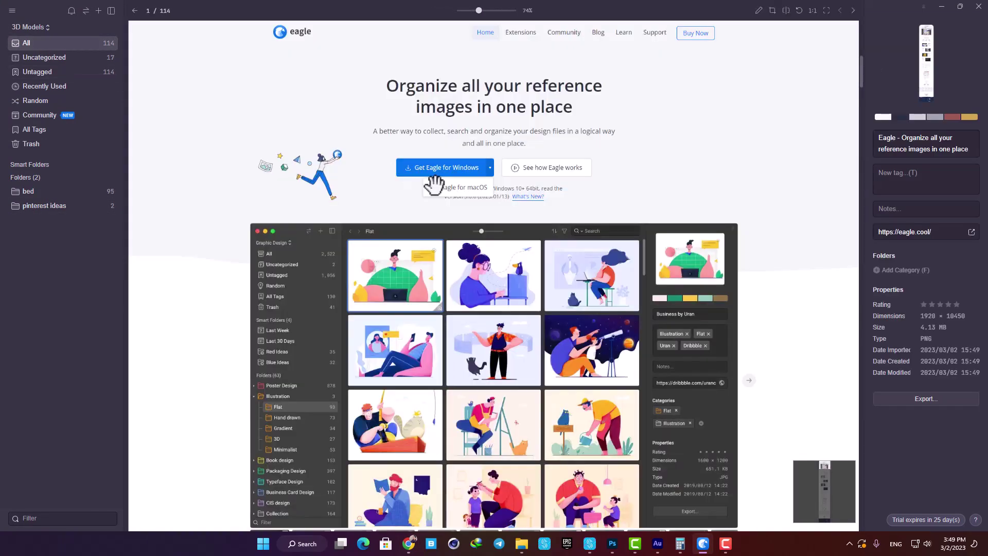
scroll(434, 183, down, 15)
scroll(483, 226, down, 10)
ctrl+scroll(530, 167, down, 2)
scroll(669, 201, up, 2)
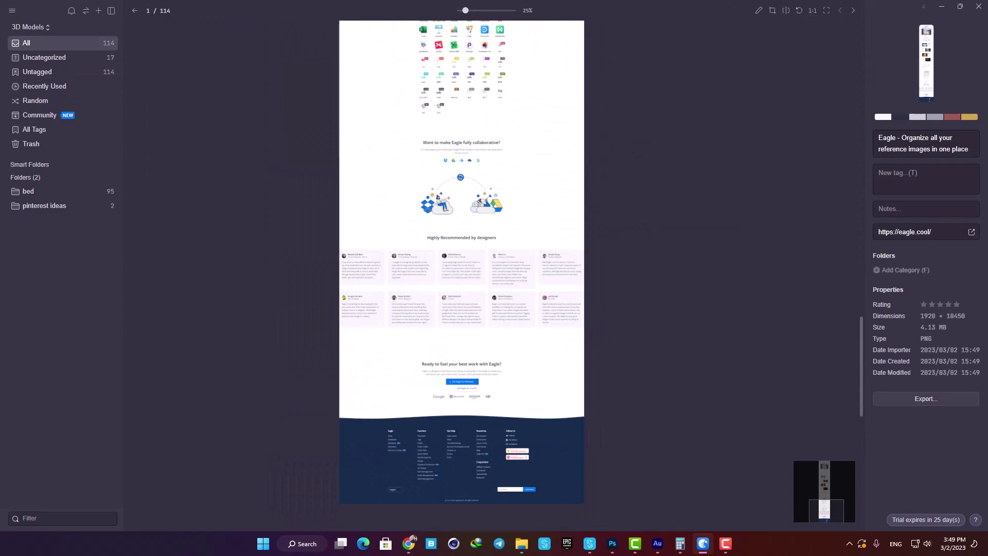
click(34, 43)
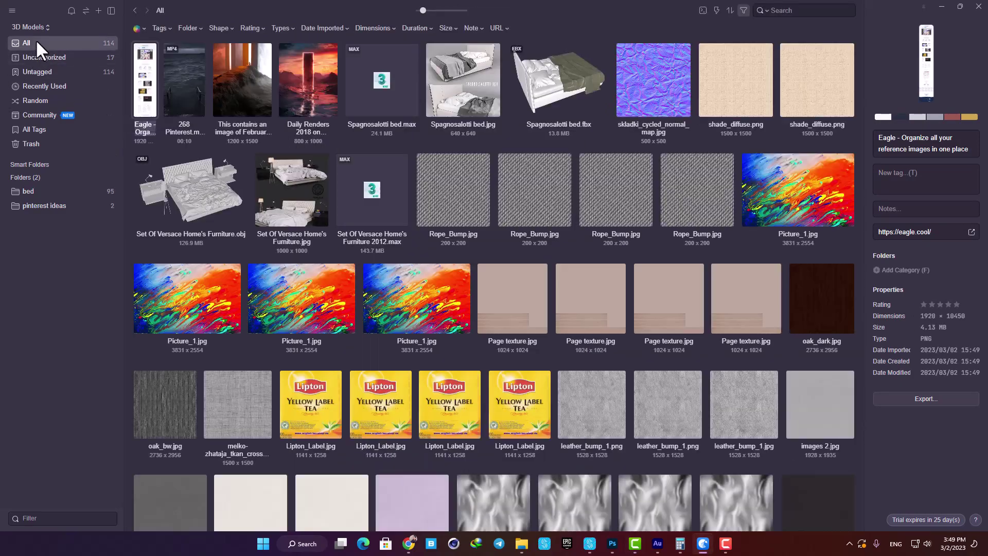
scroll(686, 212, down, 5)
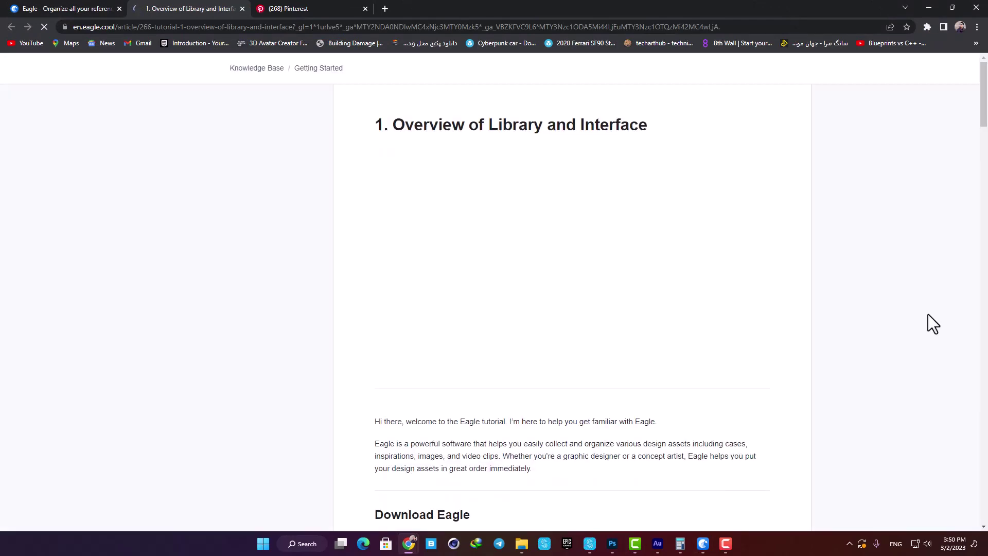
Scroll through the Overview of Library and Interface article down to its related articles list.
scroll(523, 210, down, 10)
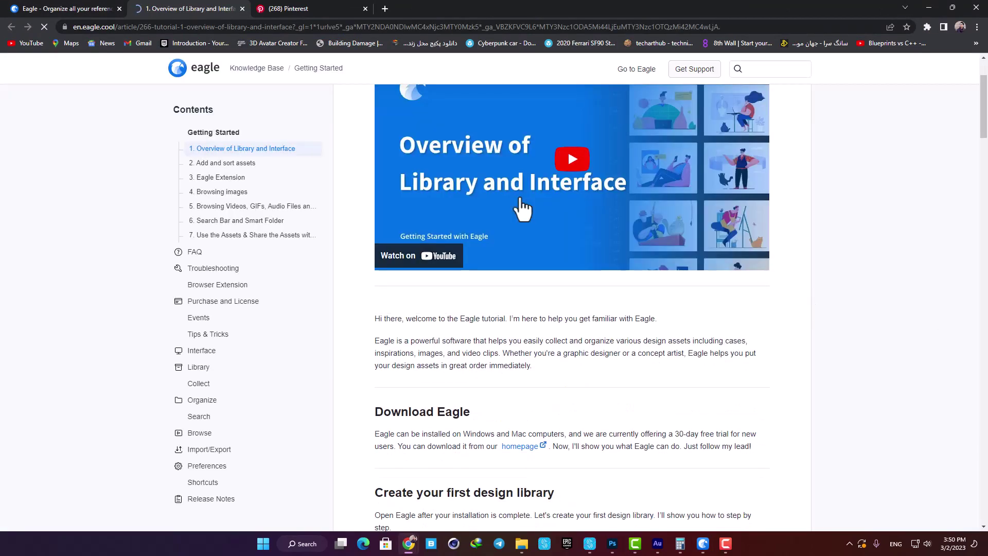
scroll(539, 260, down, 15)
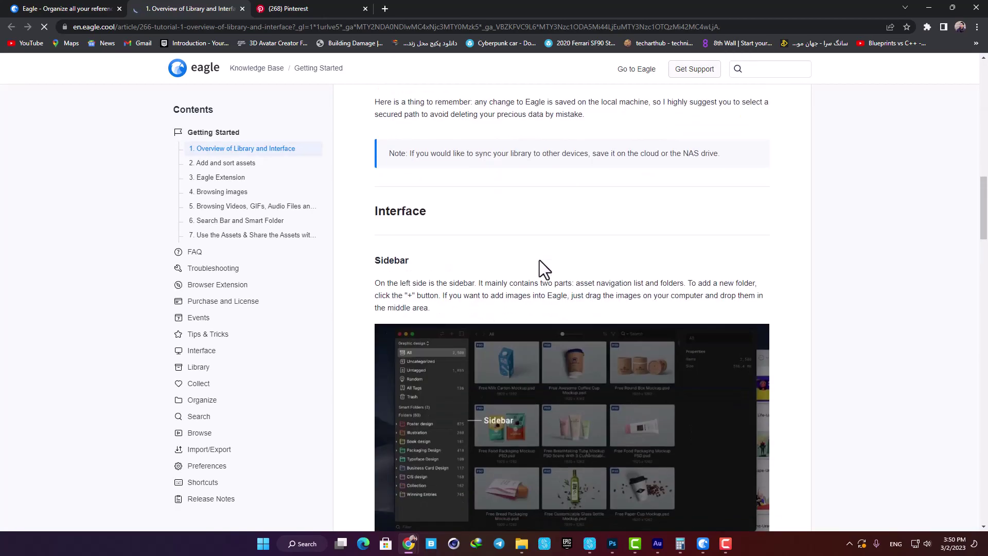
scroll(539, 258, down, 18)
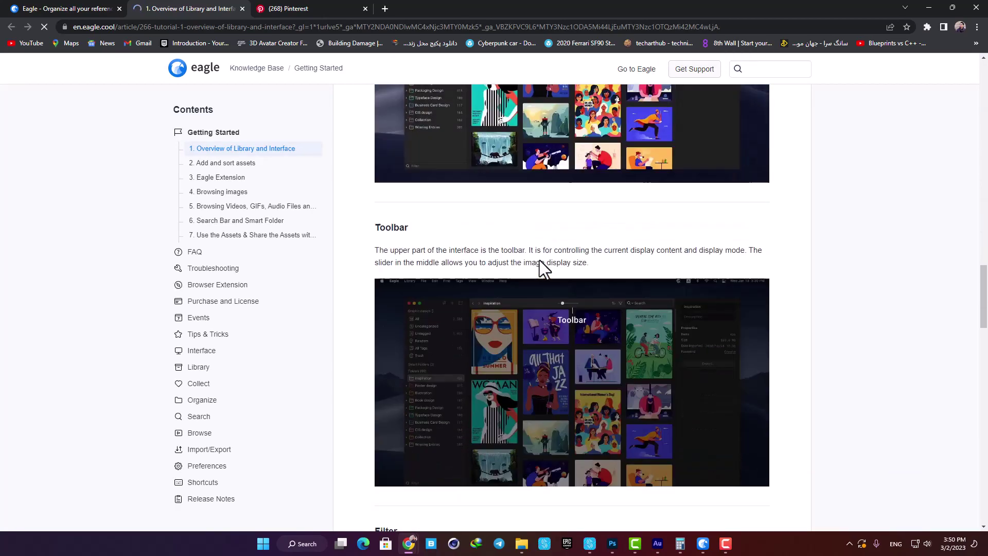
scroll(538, 257, down, 9)
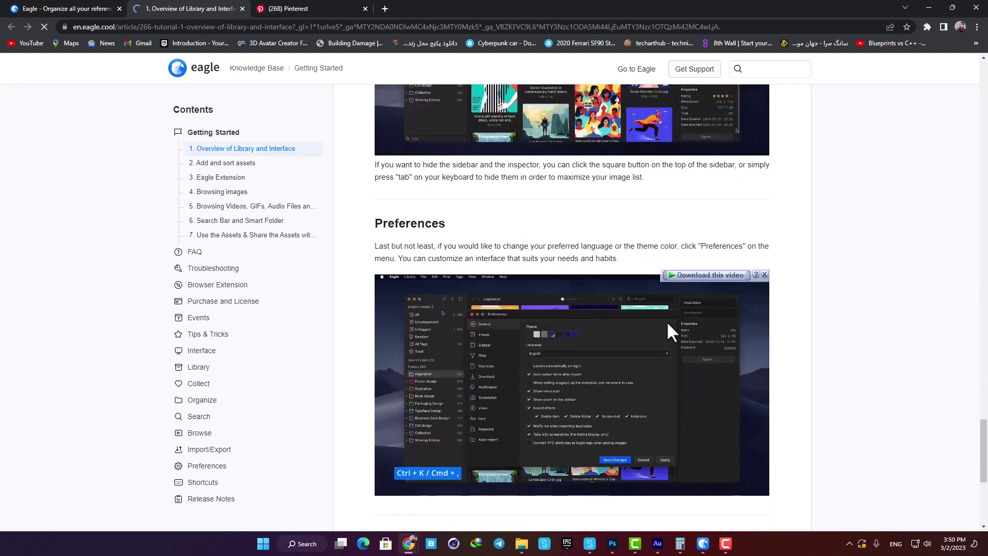
scroll(613, 314, down, 5)
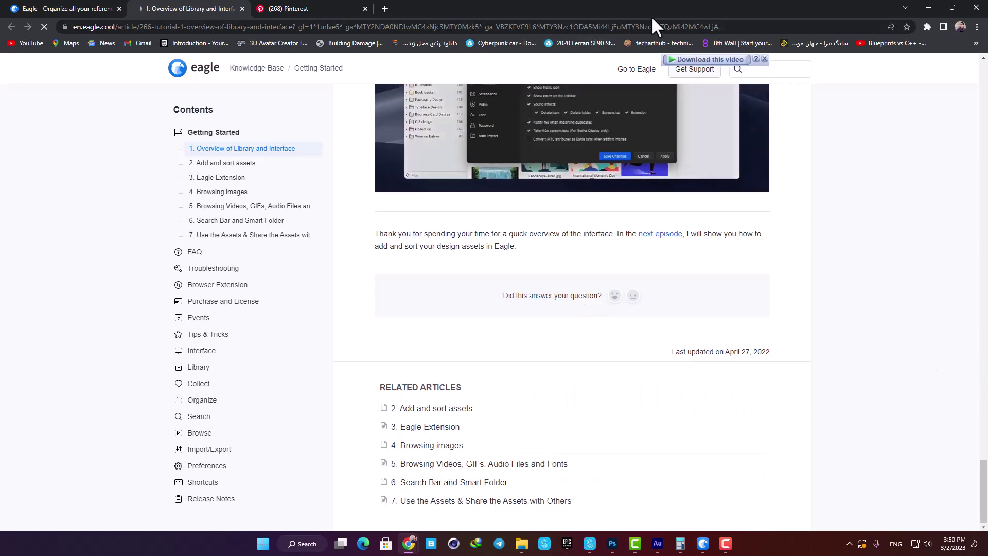